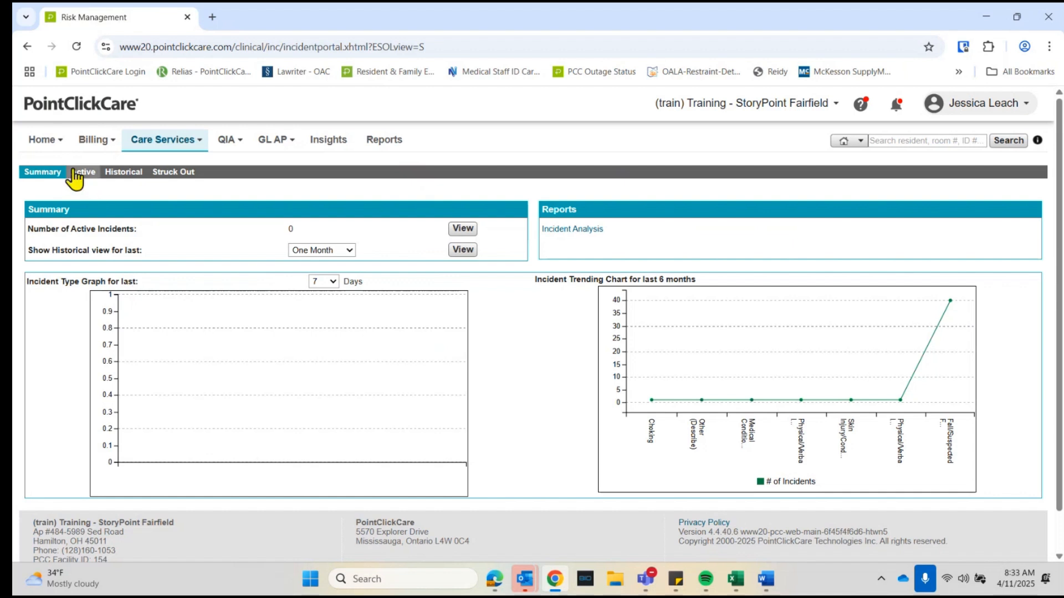
# Step: Start a new incident from the active incidents list and choose the affected resident from the current residents
pyautogui.click(82, 172)
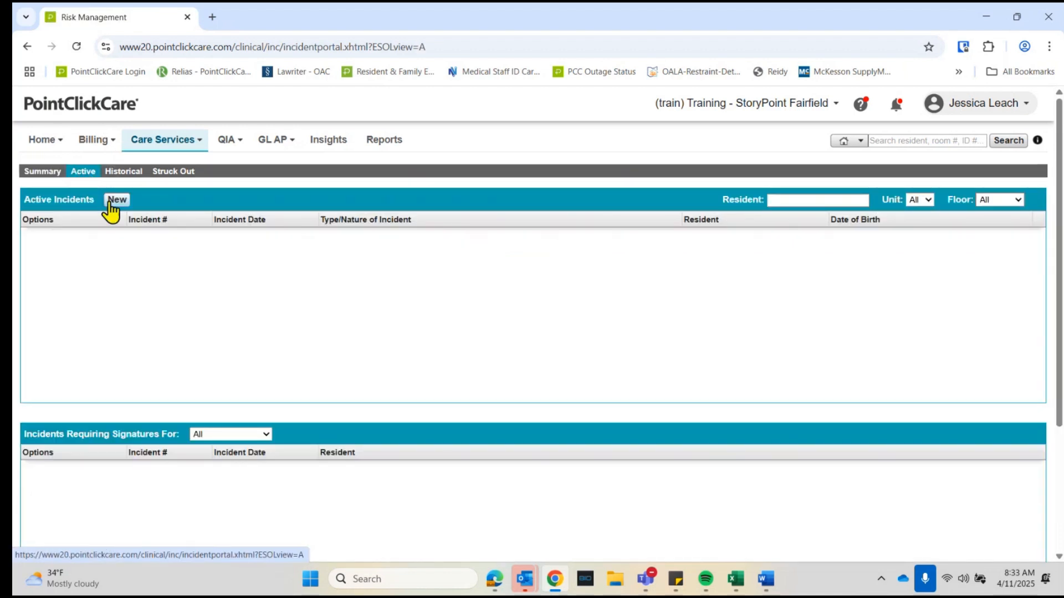
pyautogui.click(117, 201)
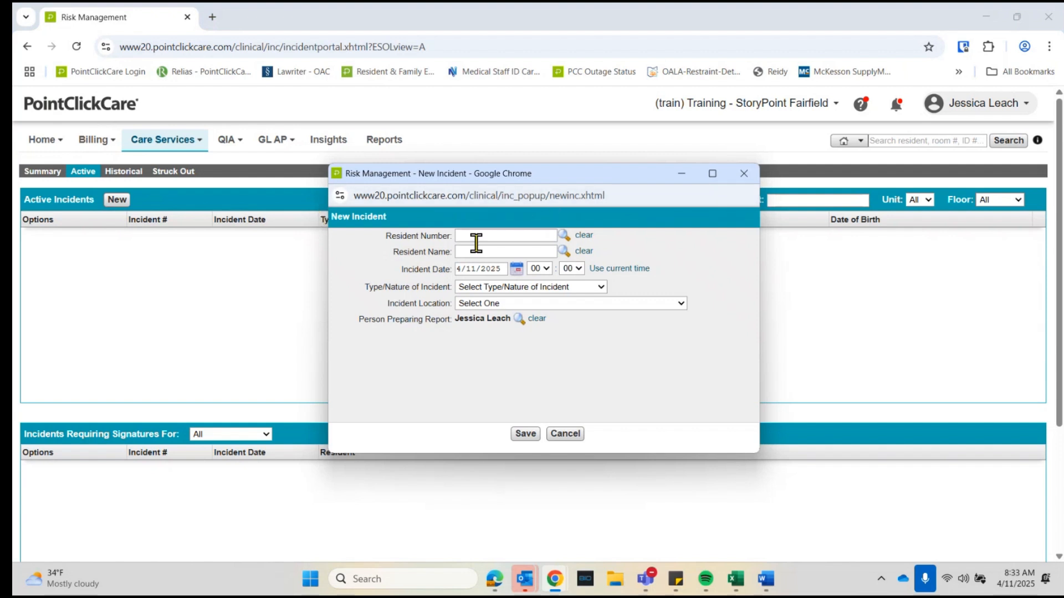
pyautogui.click(565, 251)
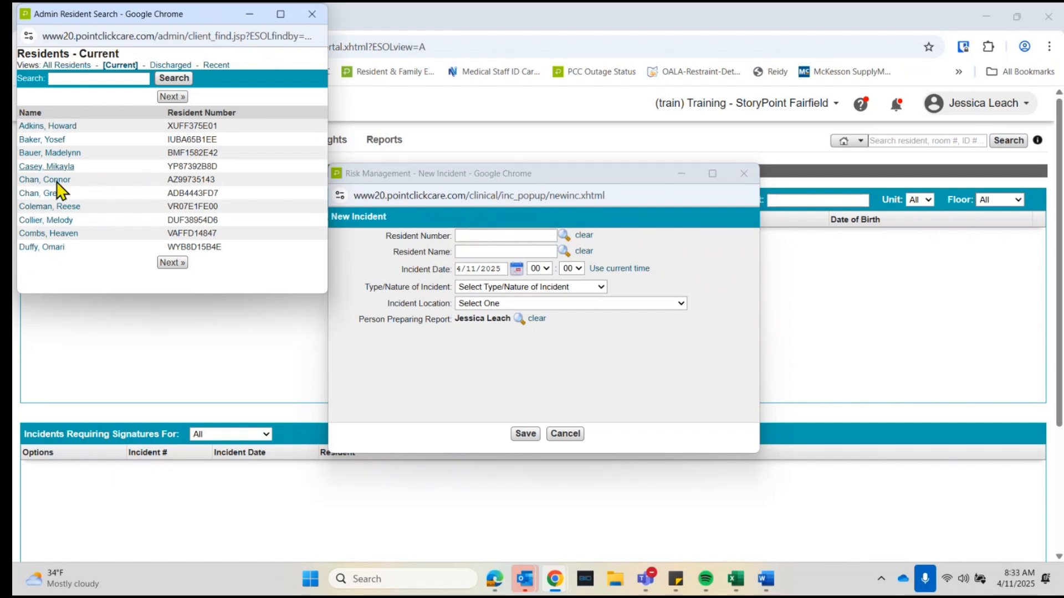
pyautogui.click(43, 206)
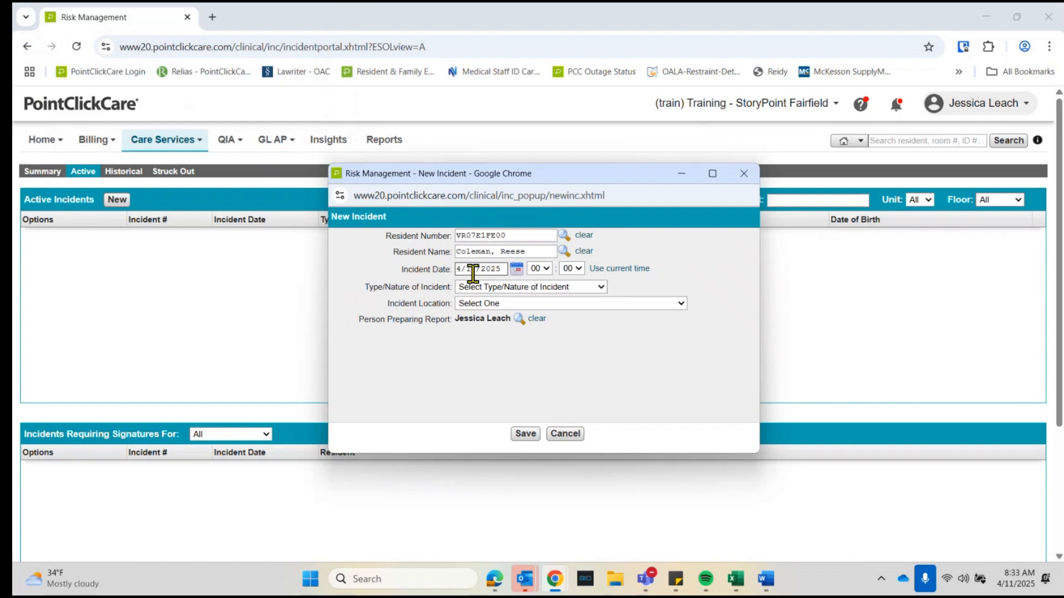
# Step: Set the incident hour to 08, type to Fall/Suspected Fall and location to Resident Apartment, and save the new incident
pyautogui.click(538, 268)
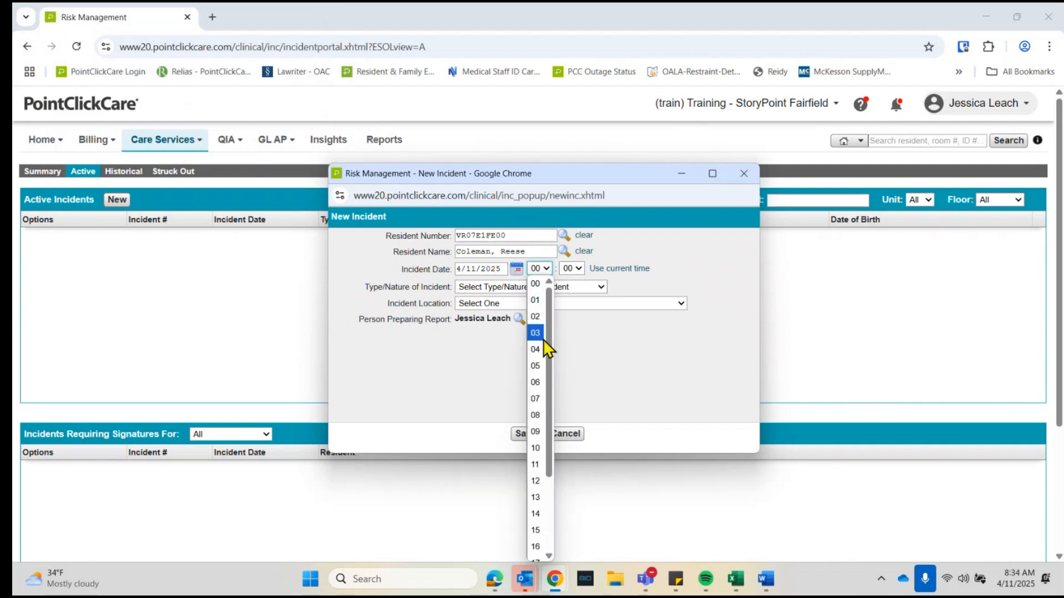
pyautogui.click(535, 416)
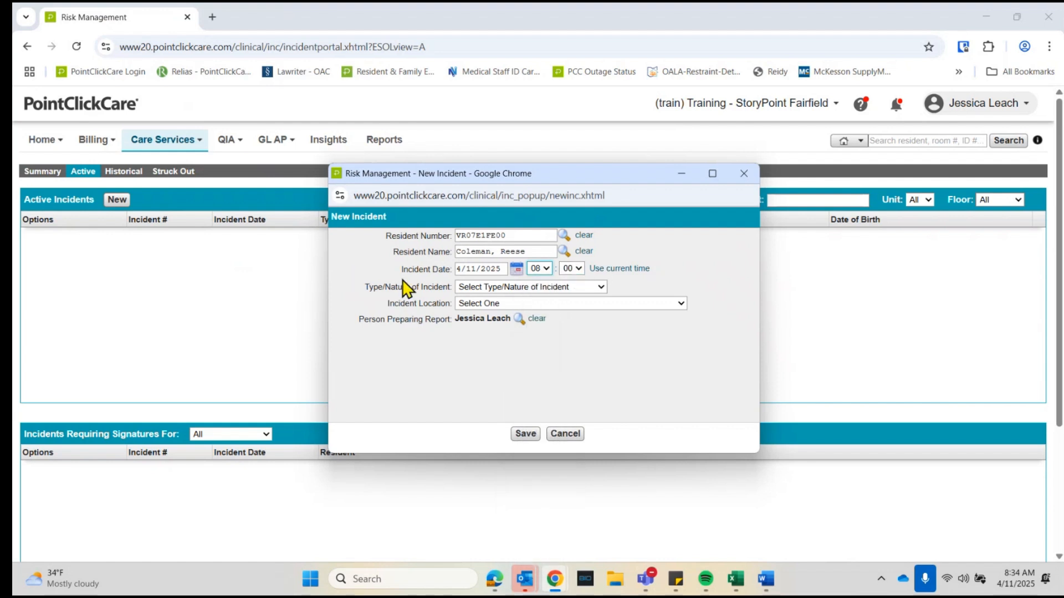
pyautogui.click(486, 292)
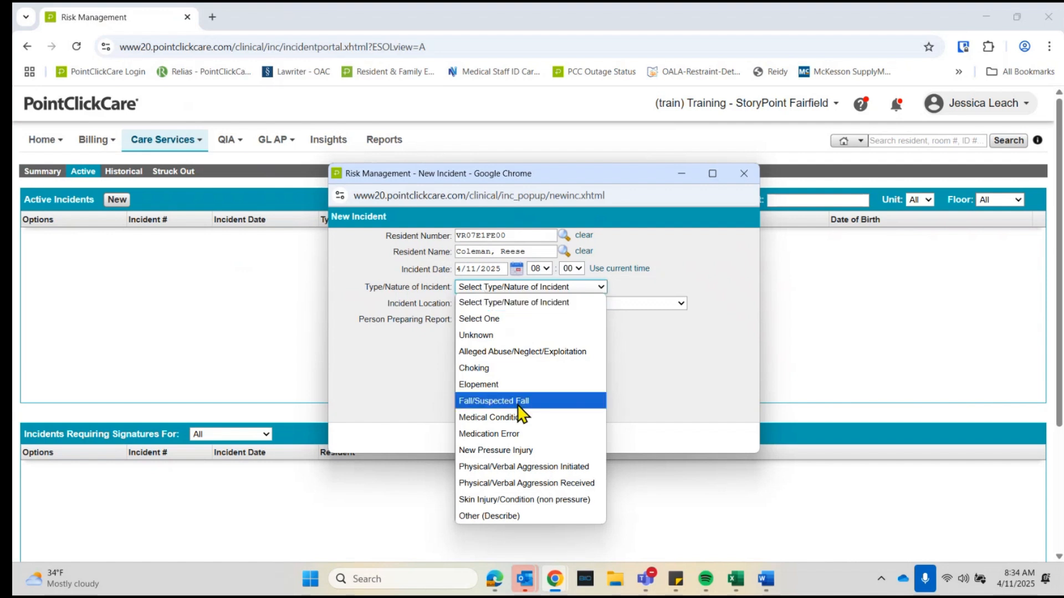
pyautogui.click(518, 407)
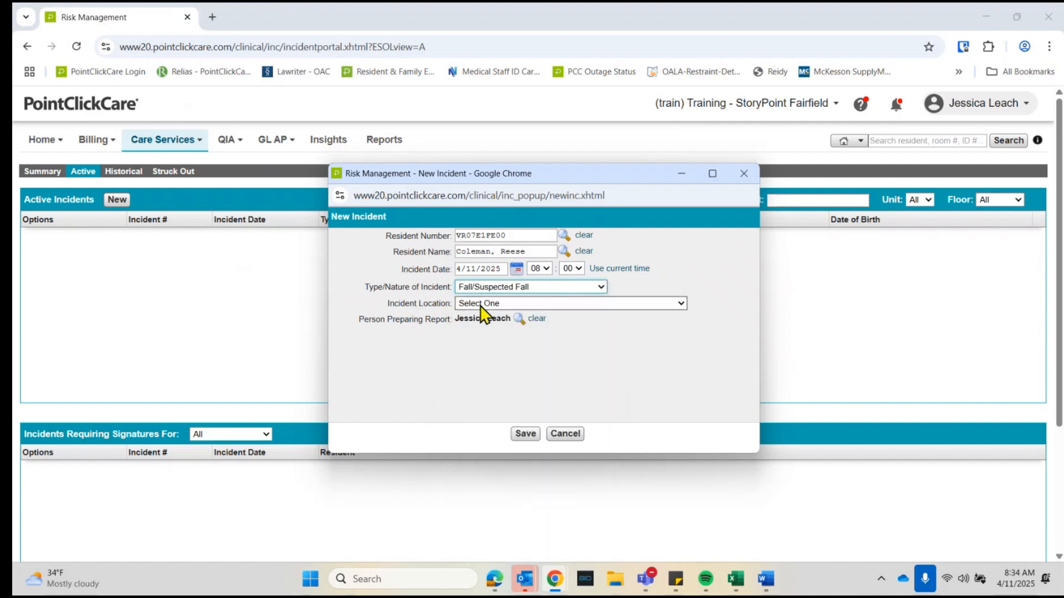
pyautogui.click(480, 305)
pyautogui.click(503, 338)
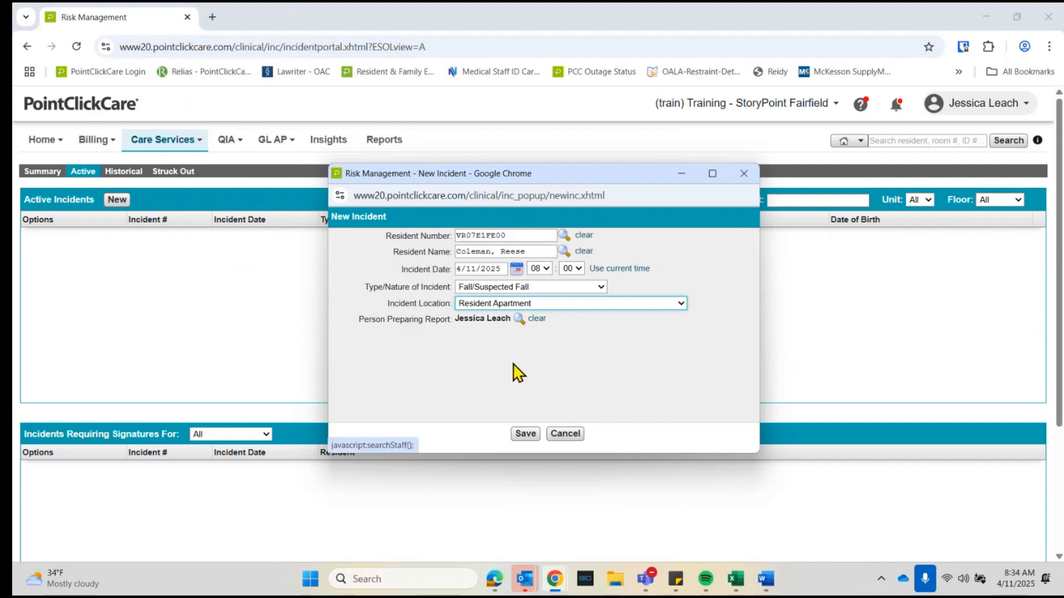
pyautogui.click(524, 435)
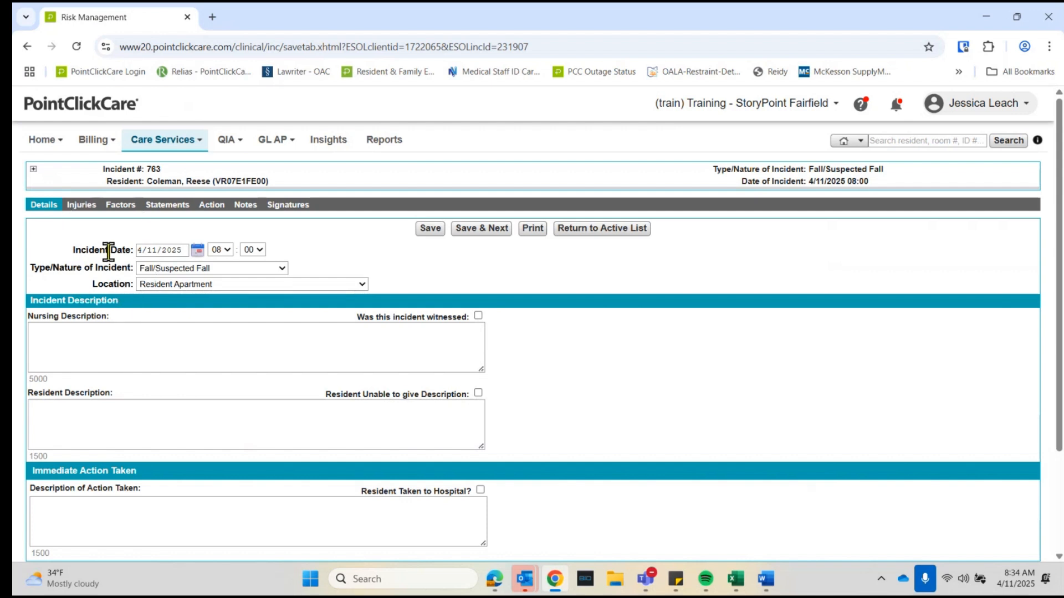
# Step: Review the incident and resident description fields, leaving them blank, and save the Details section to continue to Injuries
pyautogui.click(83, 354)
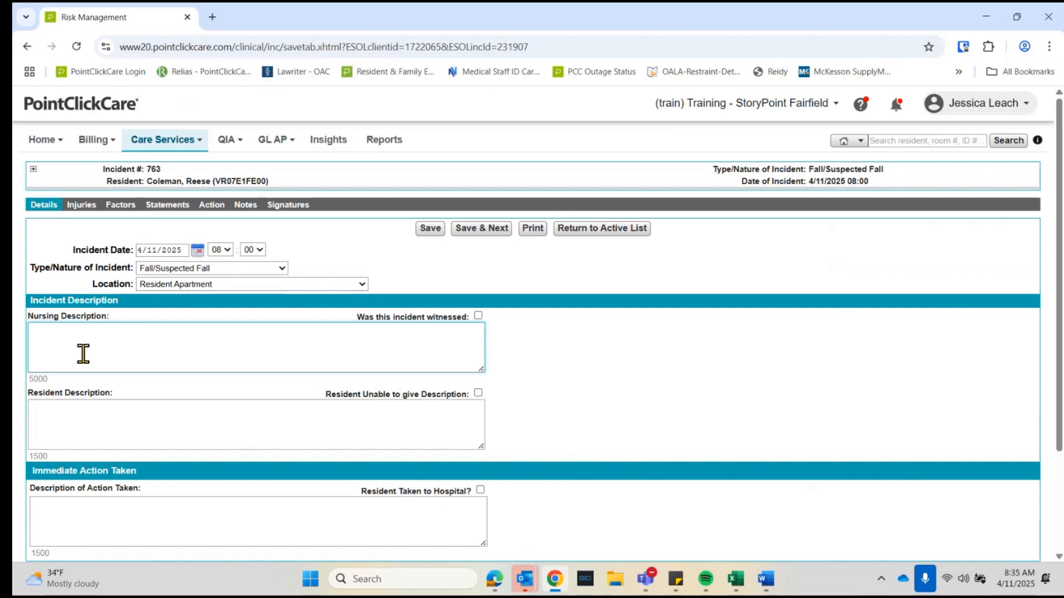
pyautogui.click(481, 318)
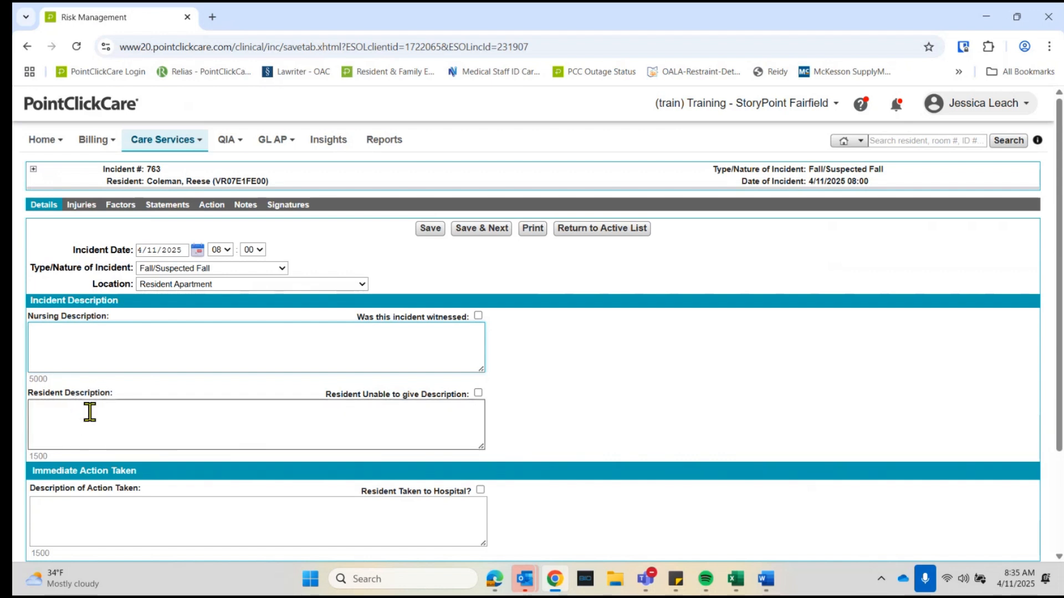
pyautogui.click(479, 395)
pyautogui.scroll(-2, 479, 398)
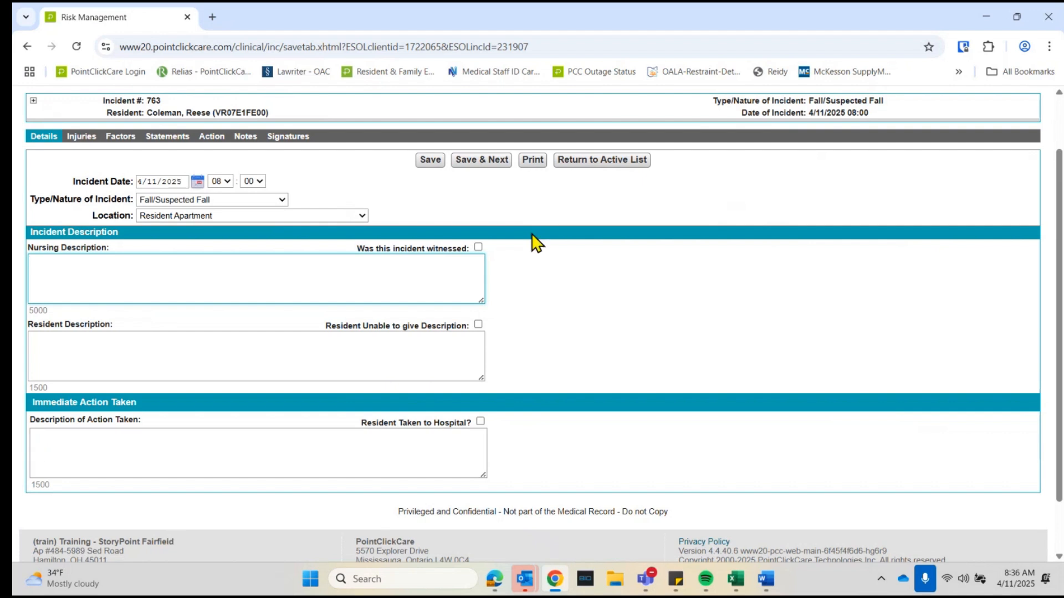
pyautogui.click(494, 162)
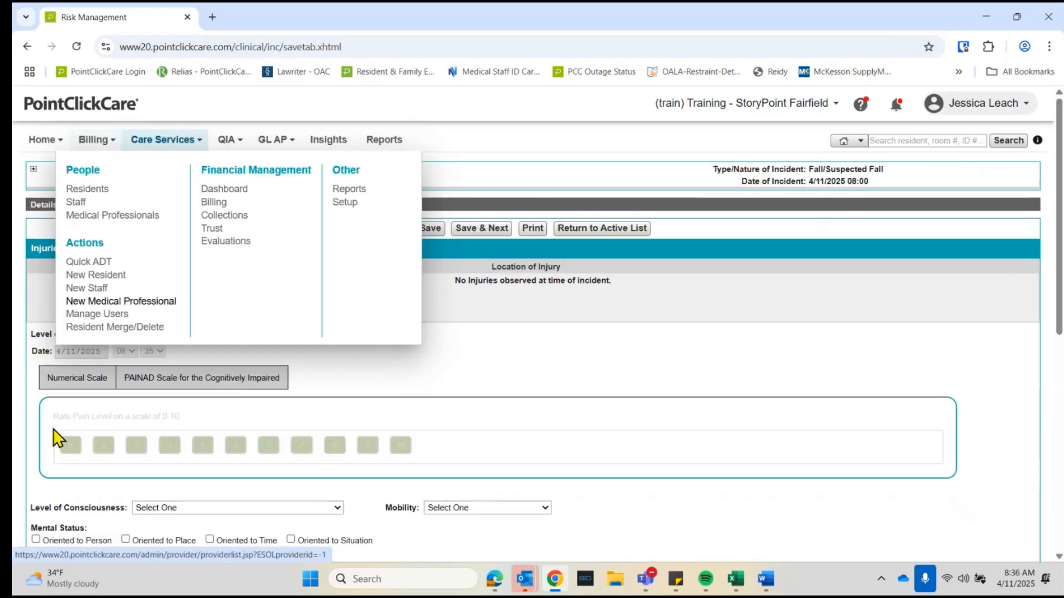
pyautogui.press('ctrl')
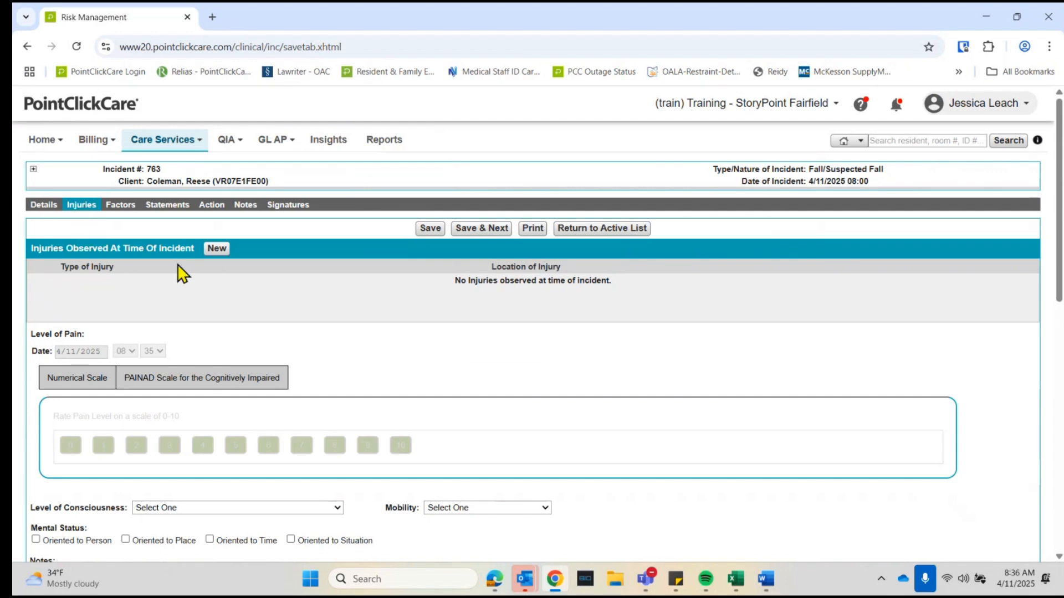
# Step: Examine the injury type and location options for a new injury at time of incident, closing the form without adding one
pyautogui.click(216, 248)
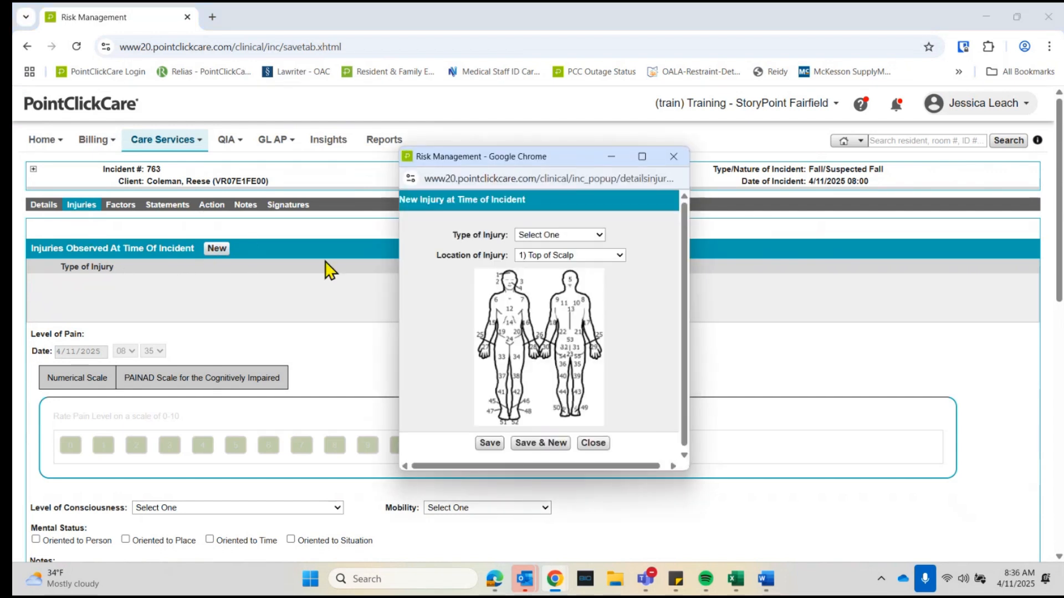
pyautogui.click(560, 236)
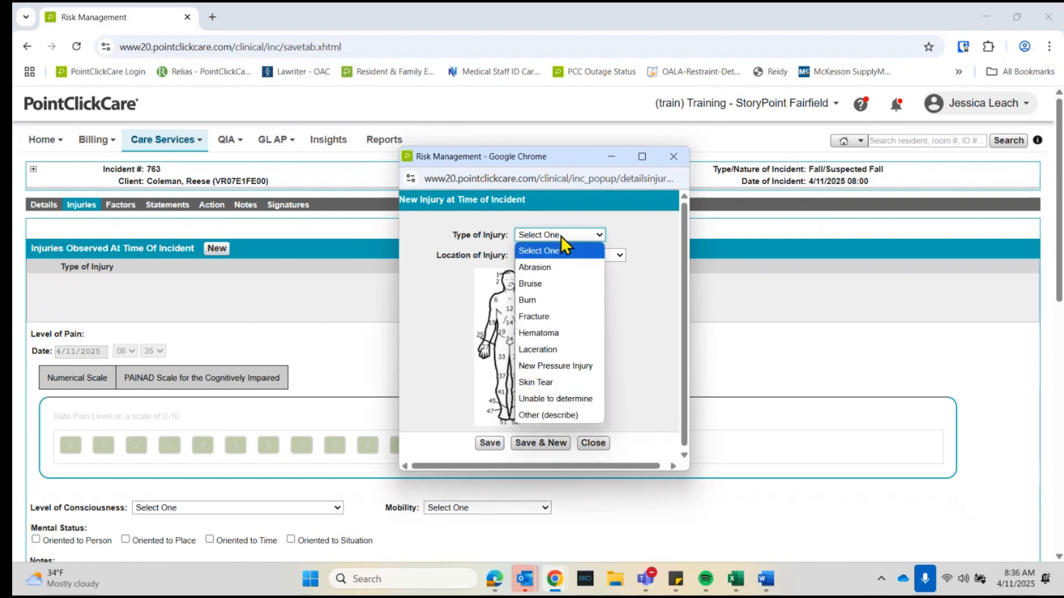
pyautogui.click(632, 298)
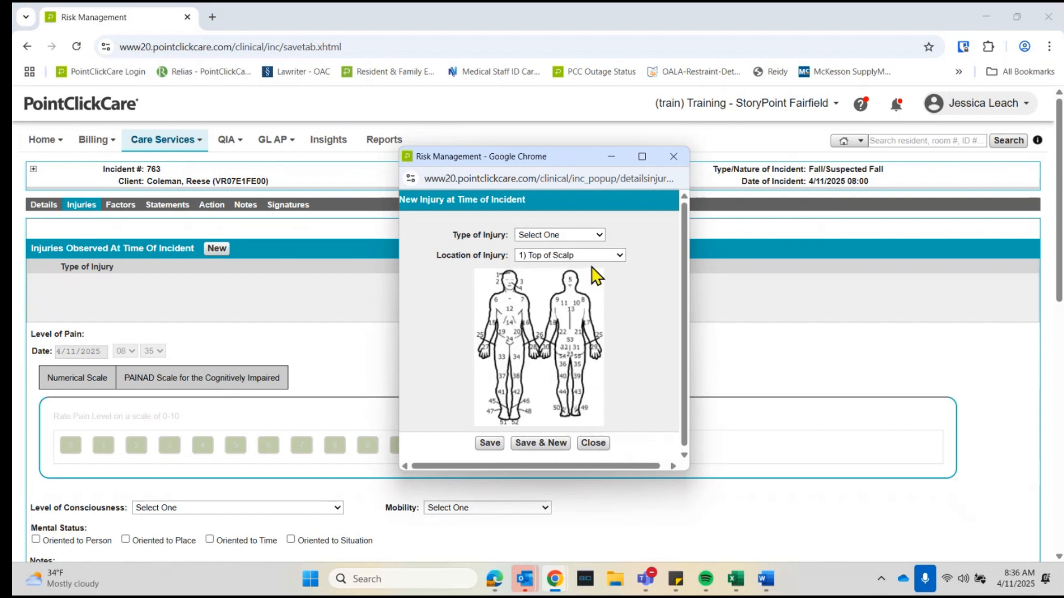
pyautogui.click(590, 259)
pyautogui.click(668, 323)
pyautogui.click(594, 443)
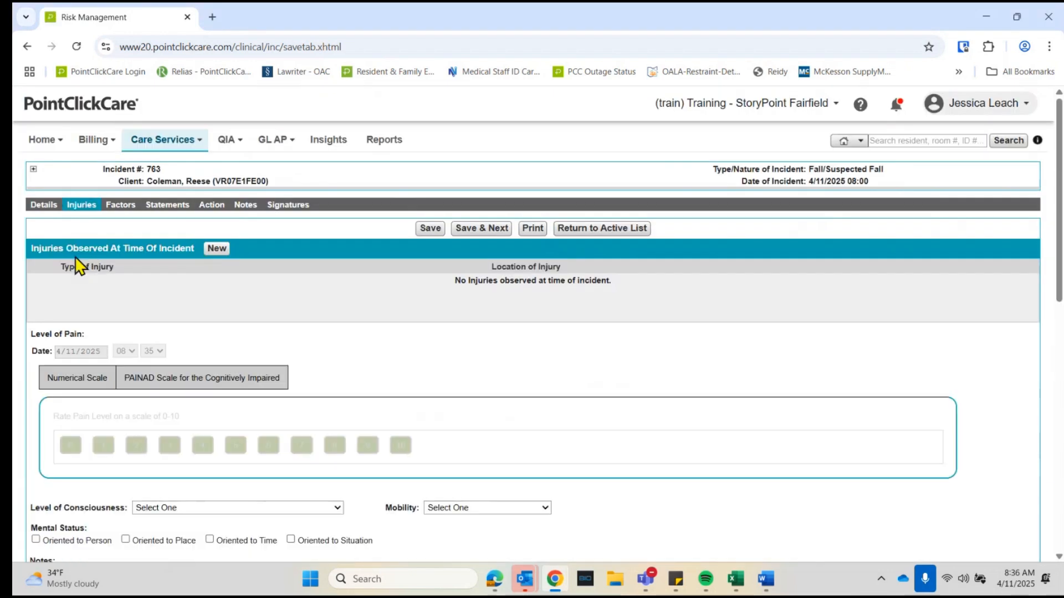
# Step: Set the pain assessment at time of incident to the PAINAD Scale for the Cognitively Impaired, after viewing the Numerical Scale
pyautogui.scroll(-1, 74, 257)
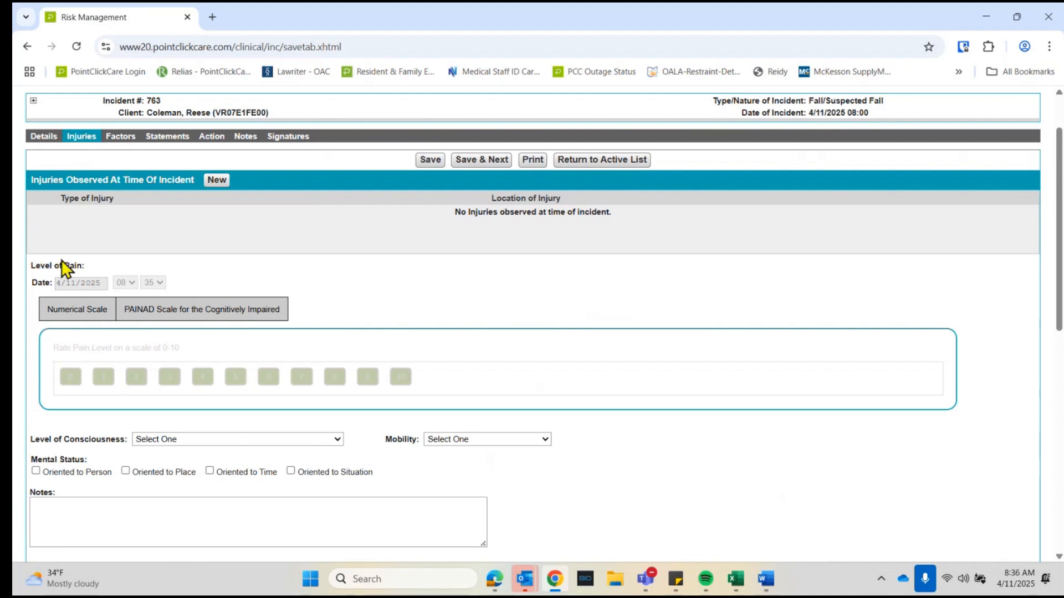
pyautogui.click(63, 309)
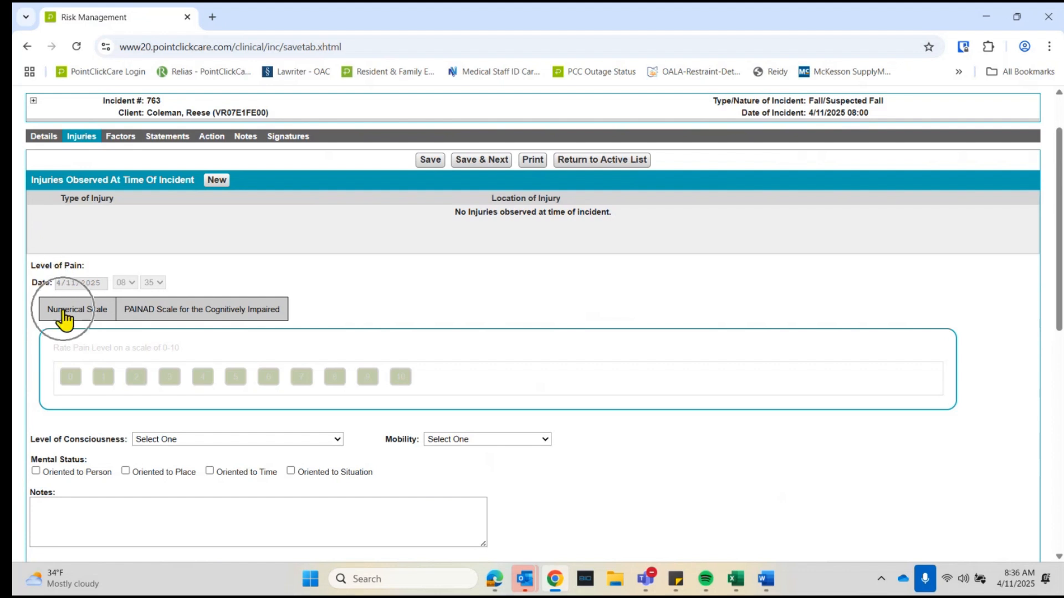
pyautogui.click(208, 314)
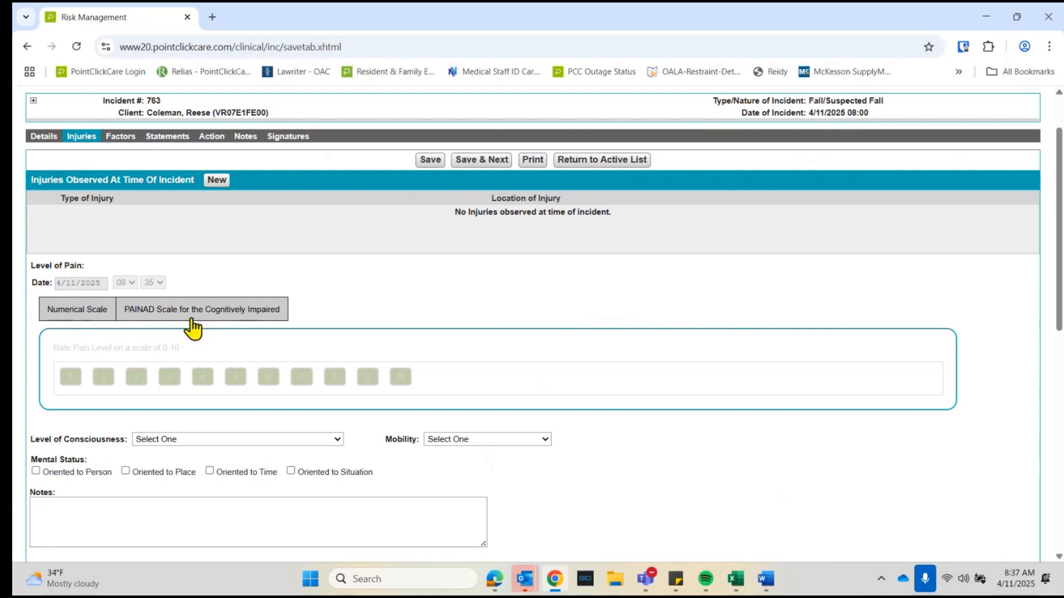
pyautogui.click(97, 314)
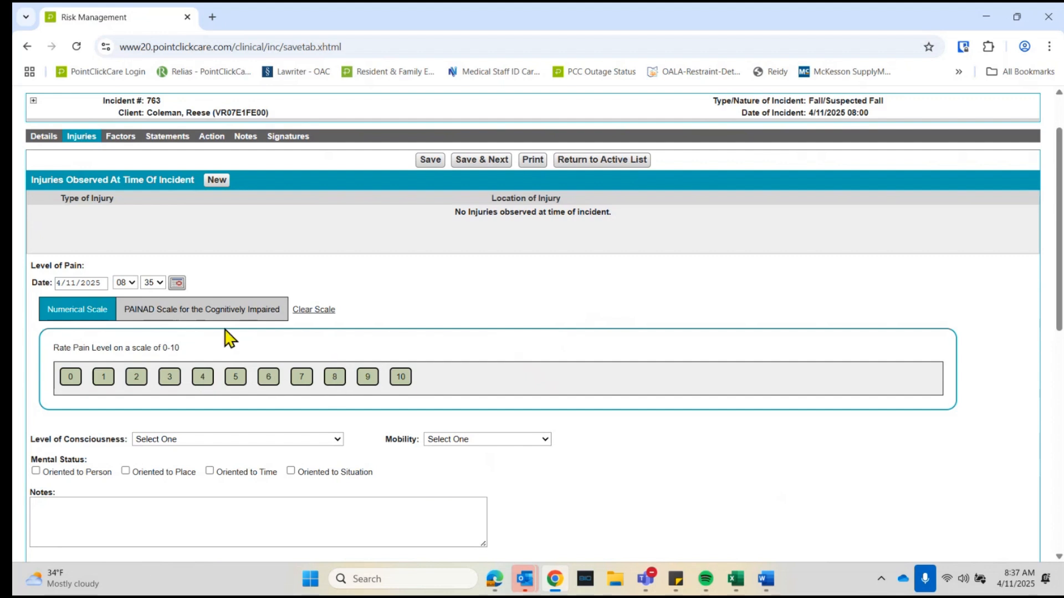
pyautogui.click(152, 312)
pyautogui.scroll(-1, 159, 356)
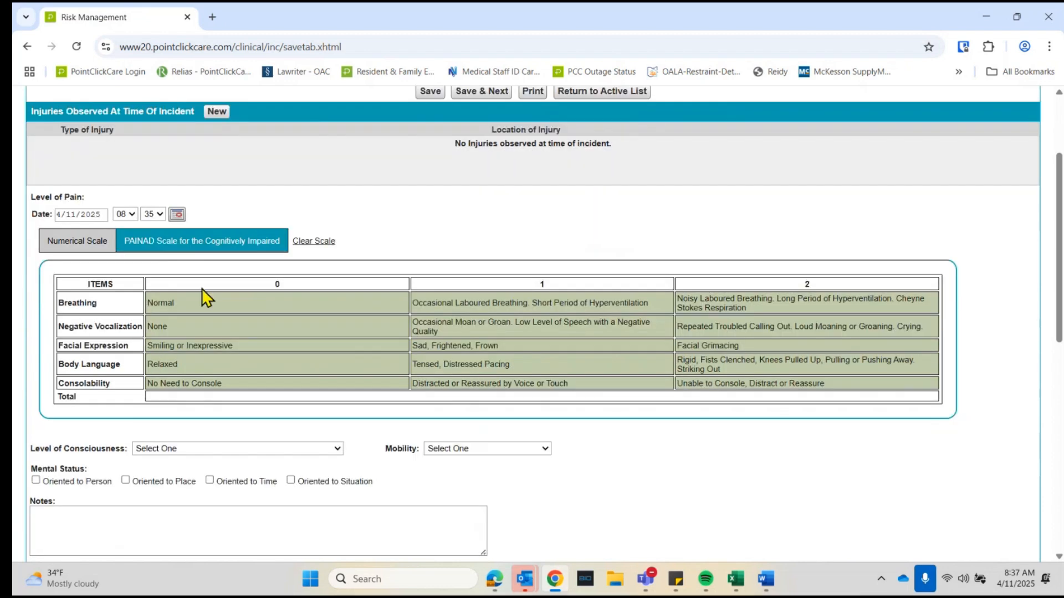
pyautogui.scroll(-1, 214, 291)
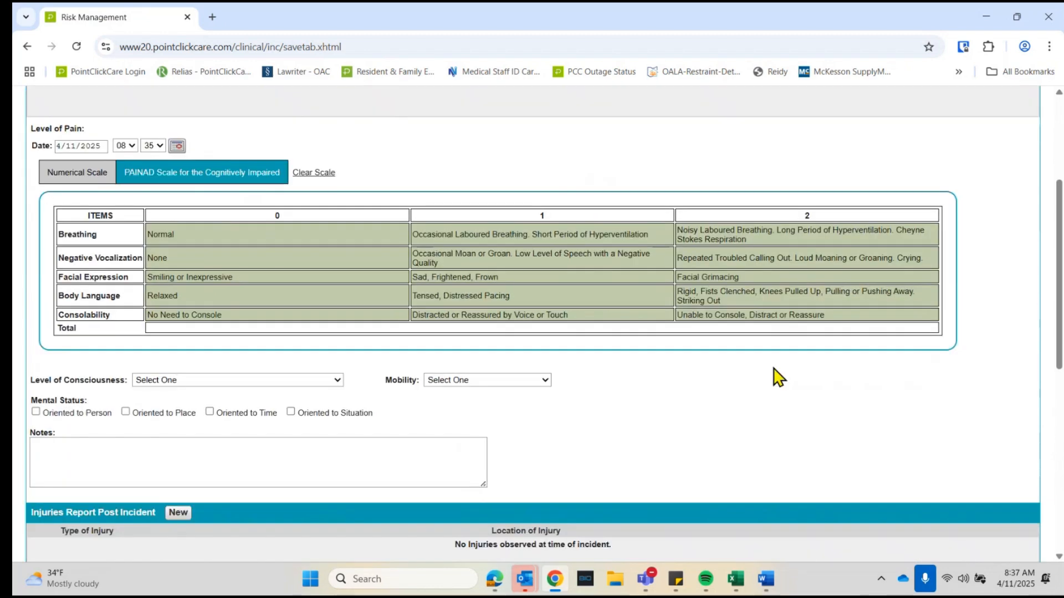
# Step: Examine the Level of Consciousness and Mobility options and the Notes field for the time of incident
pyautogui.click(179, 380)
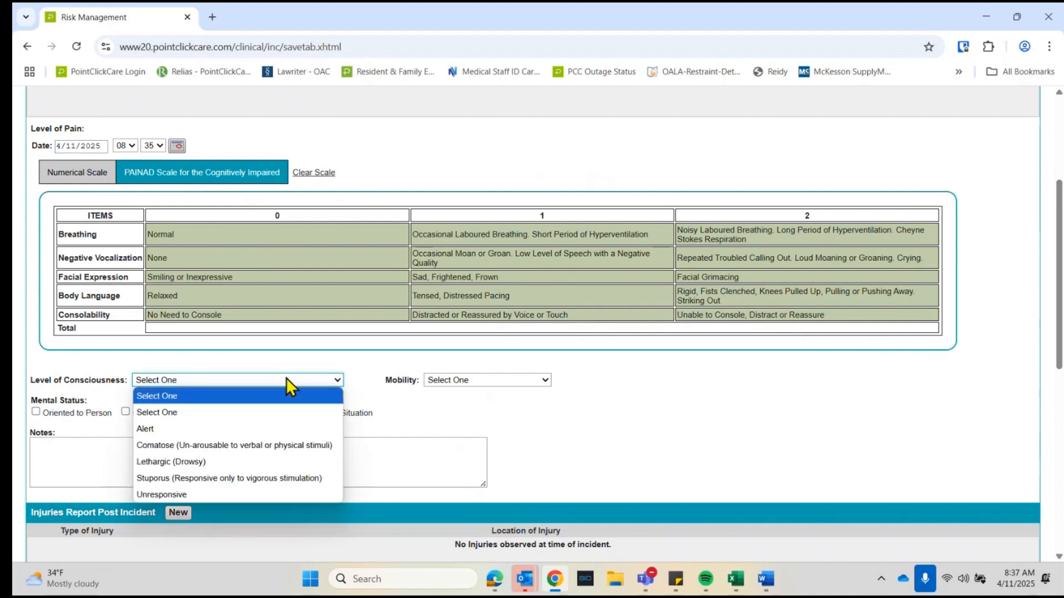
pyautogui.click(446, 380)
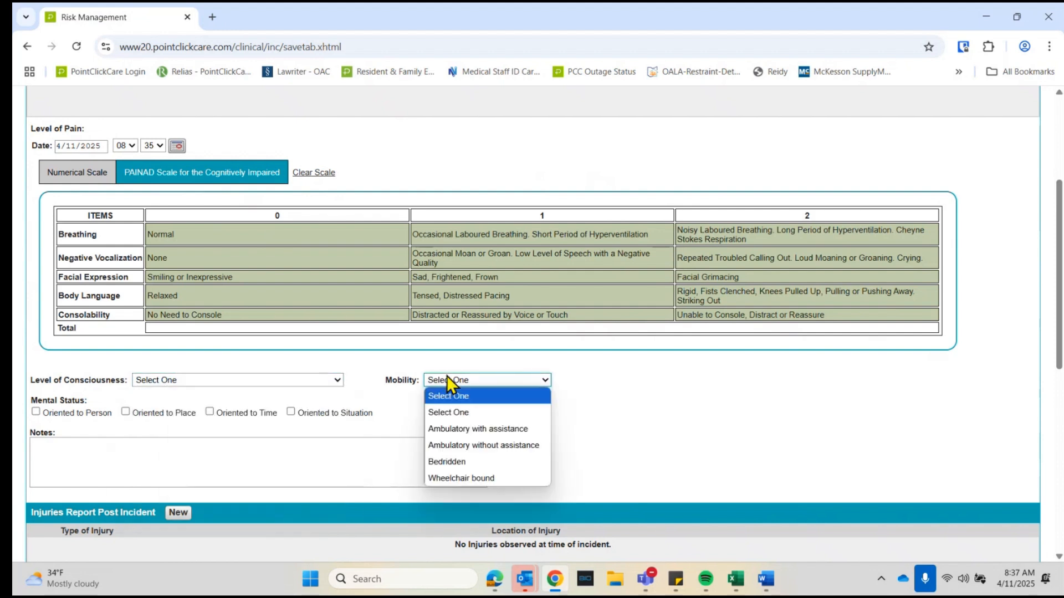
pyautogui.click(661, 392)
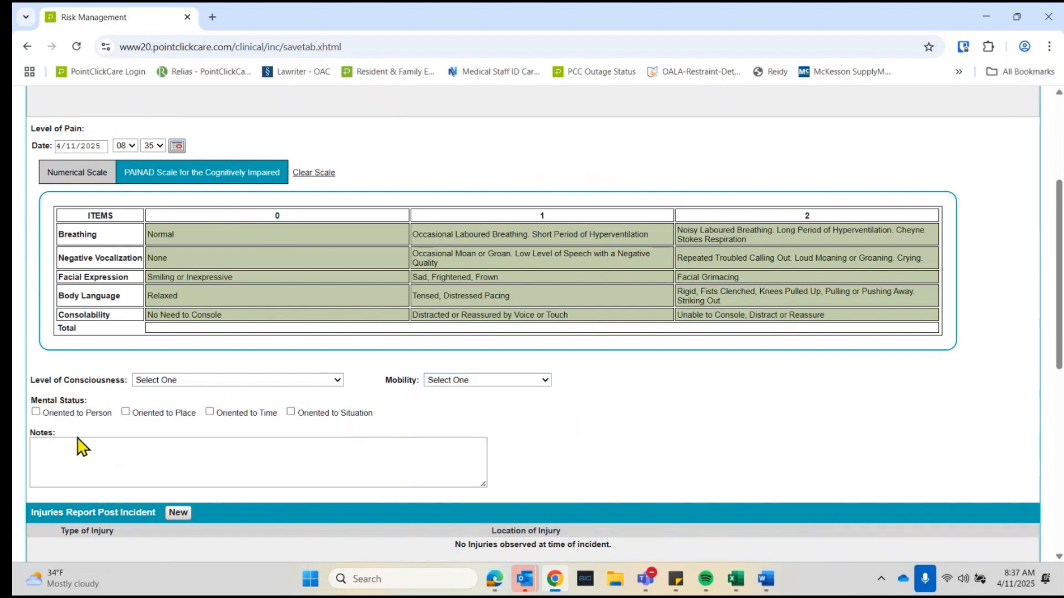
pyautogui.click(73, 458)
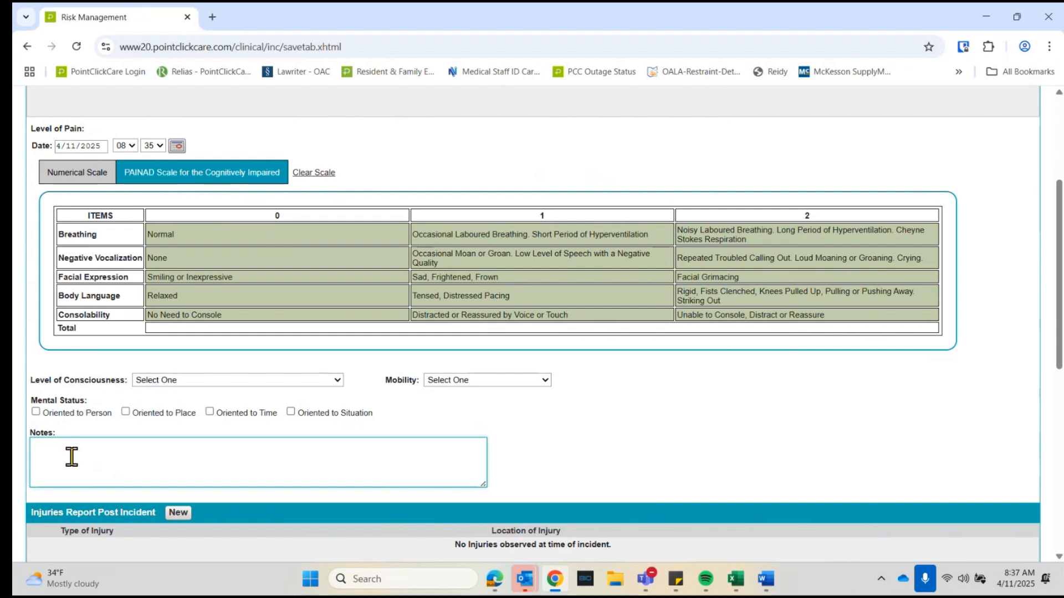
# Step: Examine the Injuries Report Post Incident section, including its pain scale, consciousness, mobility, mental status and notes fields
pyautogui.scroll(-3, 70, 461)
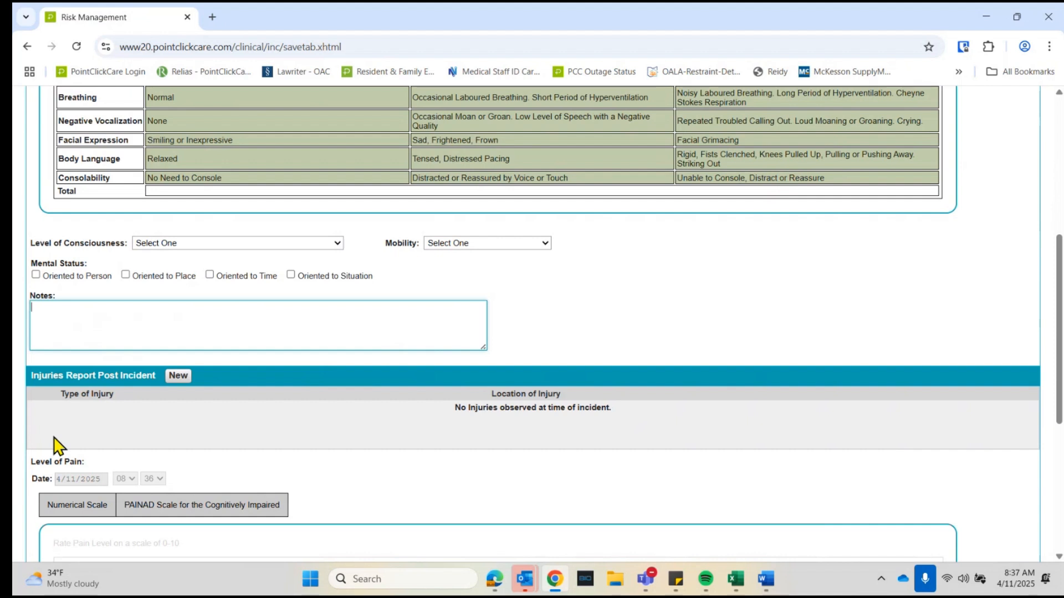
pyautogui.click(179, 382)
pyautogui.scroll(-3, 344, 399)
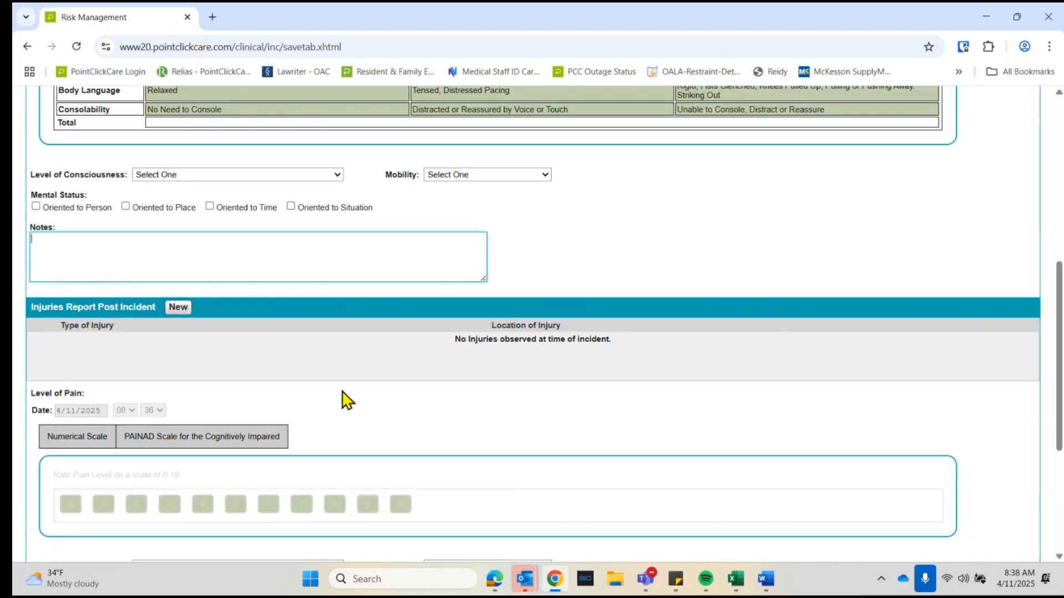
pyautogui.scroll(-3, 343, 399)
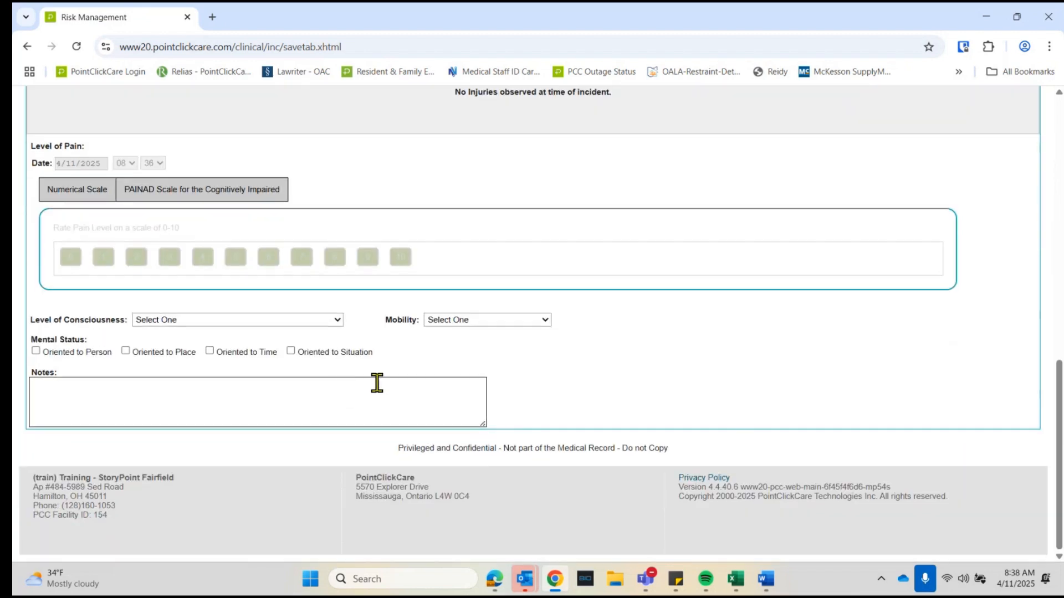
pyautogui.scroll(7, 377, 383)
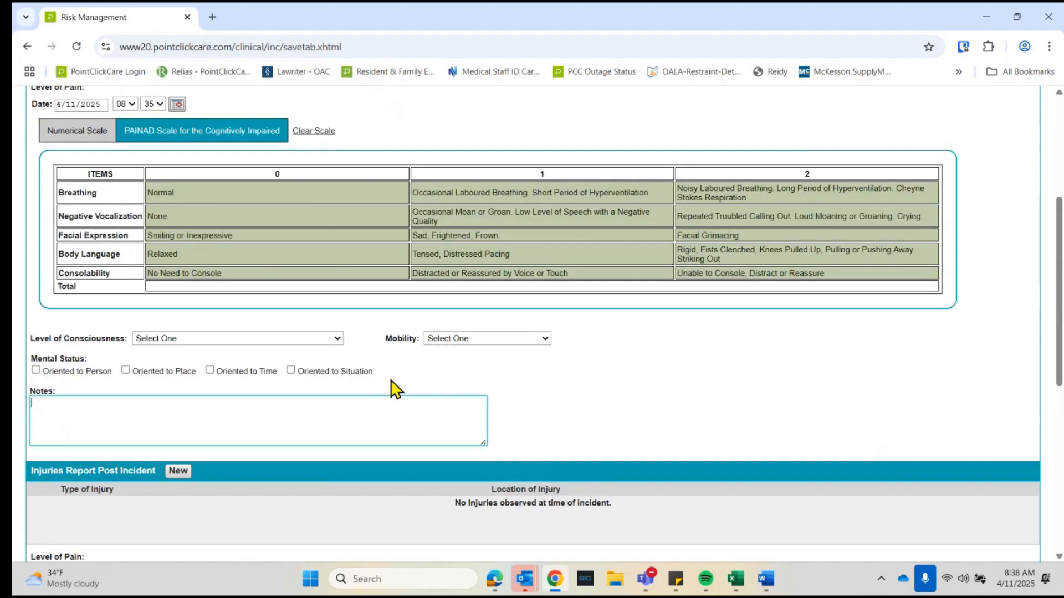
pyautogui.scroll(5, 513, 288)
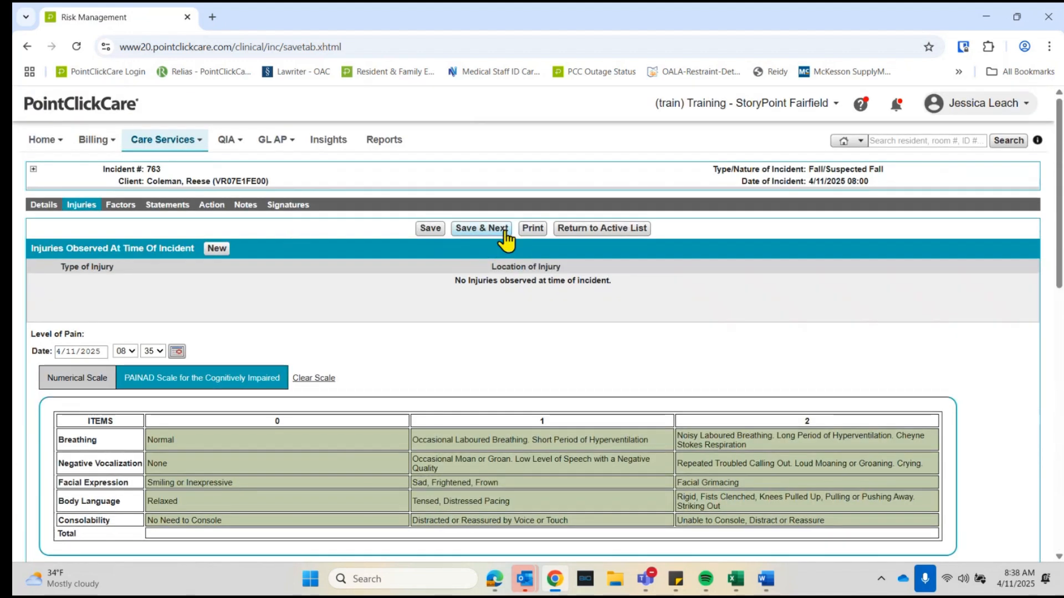
# Step: Clear the unanswered PAINAD scale for the time of incident and save the Injuries section to continue to Factors
pyautogui.click(505, 239)
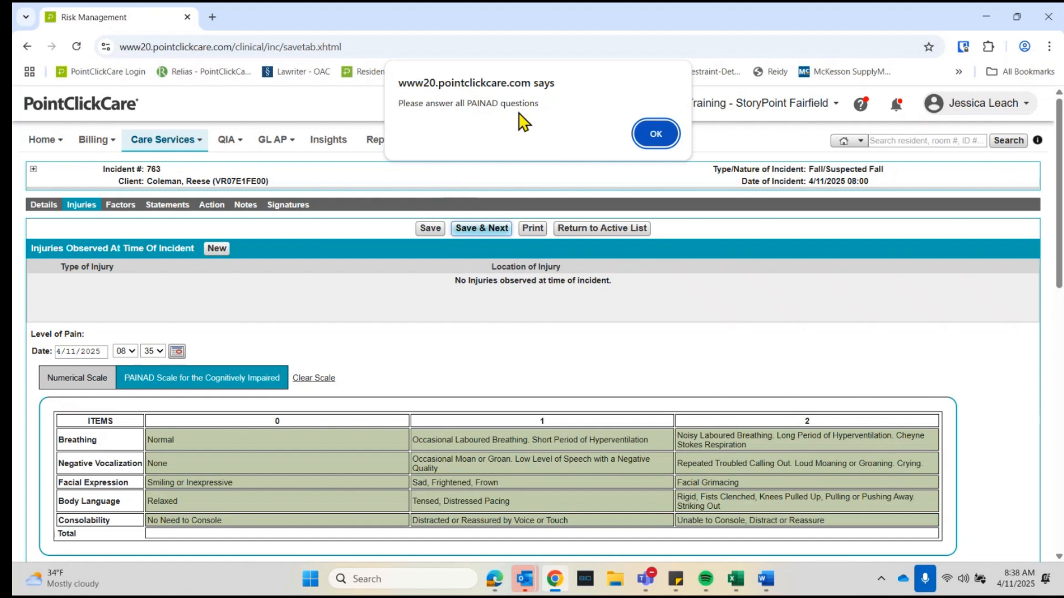
pyautogui.click(656, 134)
pyautogui.click(316, 379)
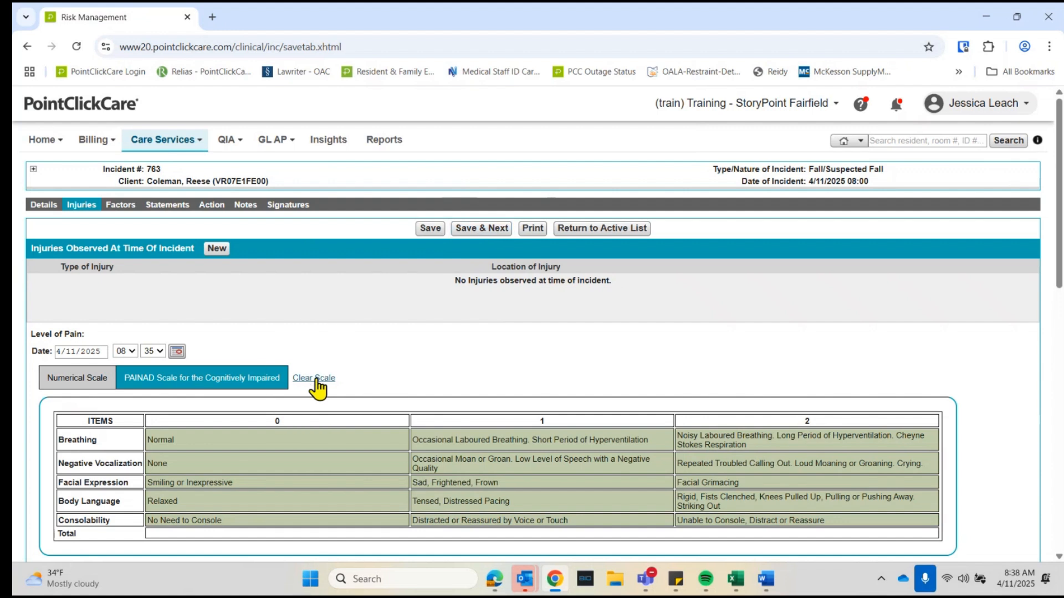
pyautogui.click(316, 378)
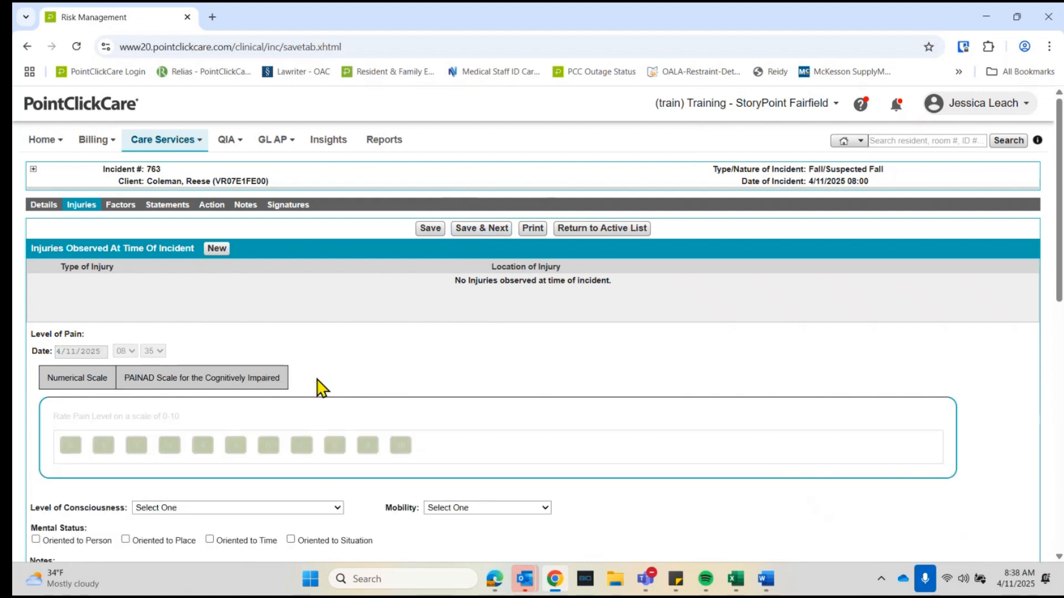
pyautogui.click(482, 229)
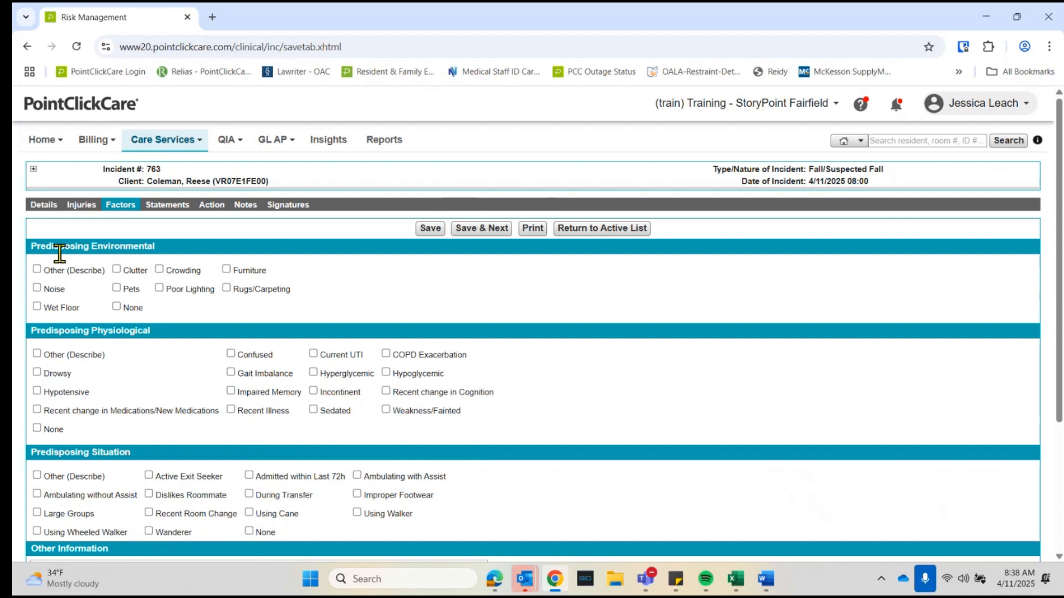
# Step: Review the predisposing factors and Other Information field, leaving them blank, and save the Factors section to continue to Statements
pyautogui.scroll(-3, 94, 366)
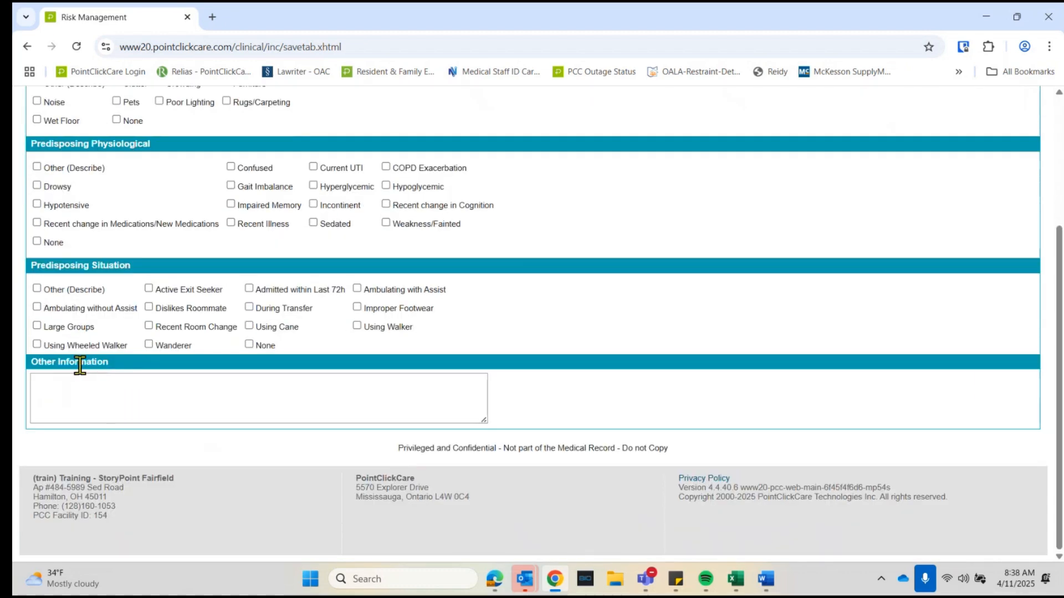
pyautogui.click(60, 389)
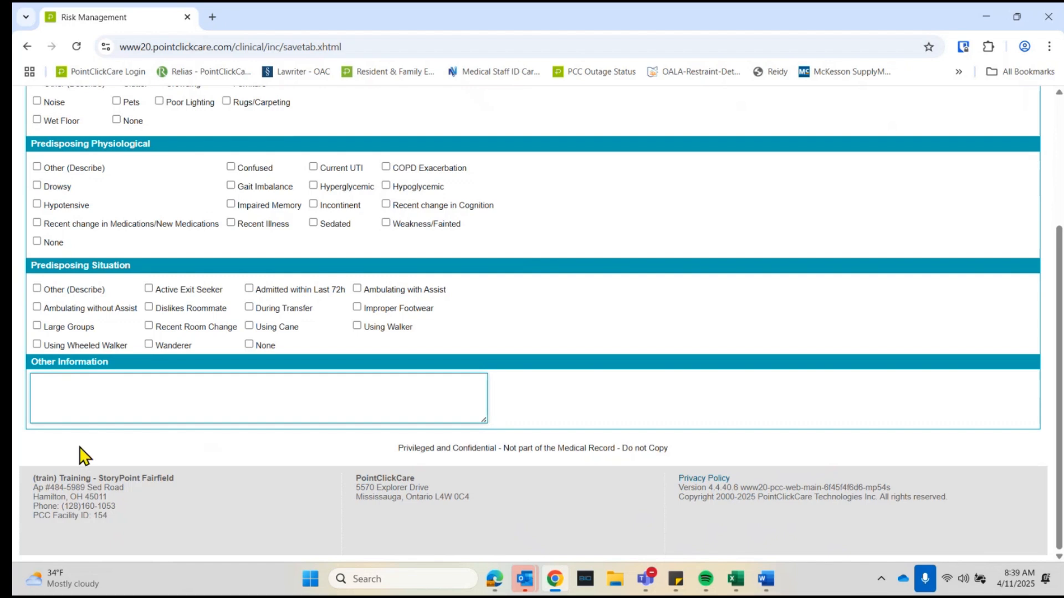
pyautogui.scroll(1, 100, 442)
pyautogui.scroll(3, 100, 441)
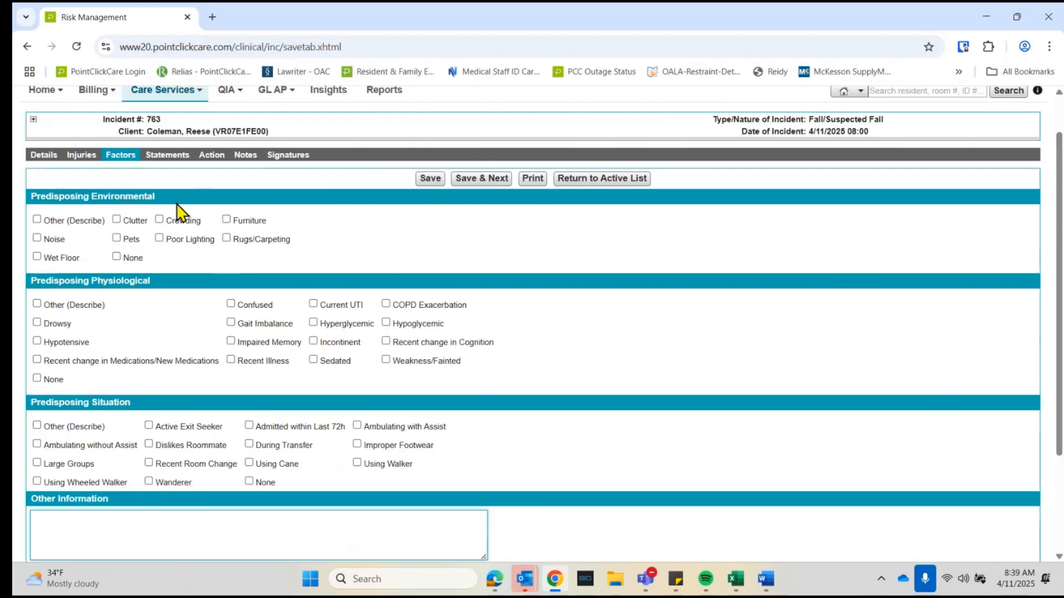
pyautogui.click(490, 182)
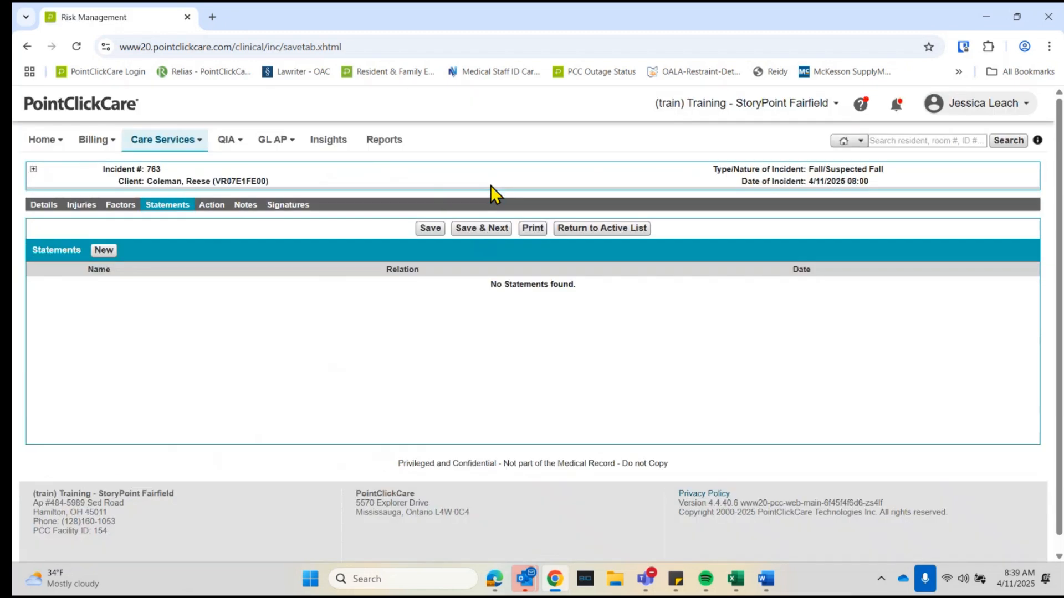
# Step: Examine the new statement form, closing it without adding a statement, and go to the Action section
pyautogui.click(103, 251)
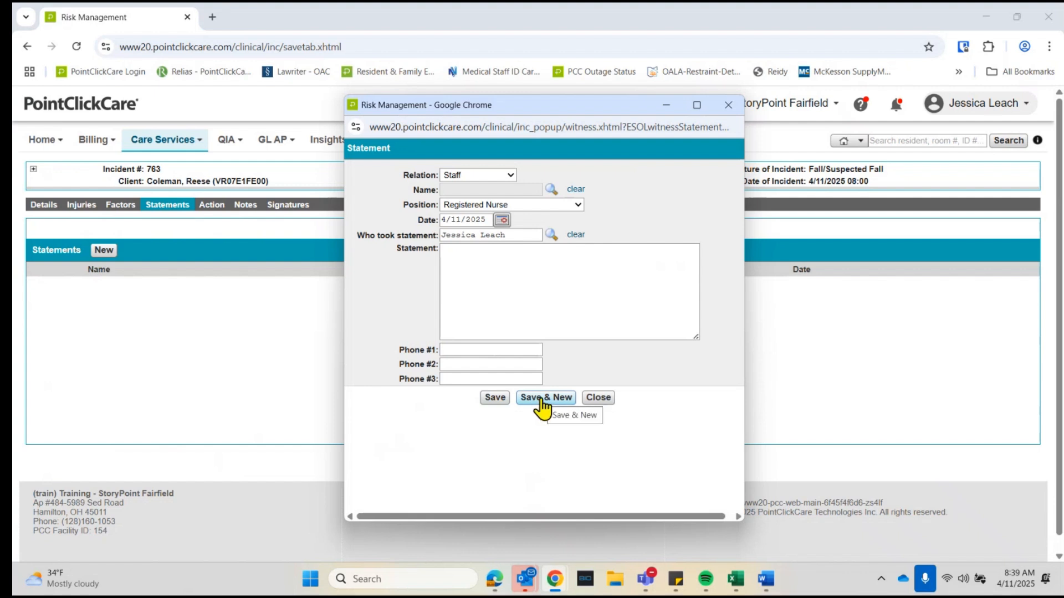
pyautogui.click(728, 105)
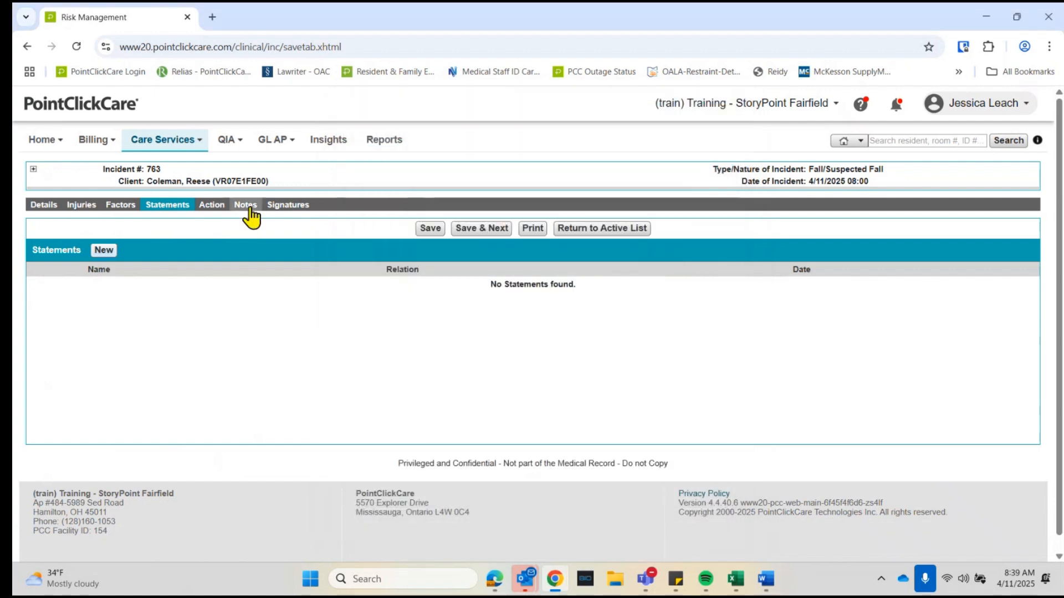
pyautogui.click(213, 207)
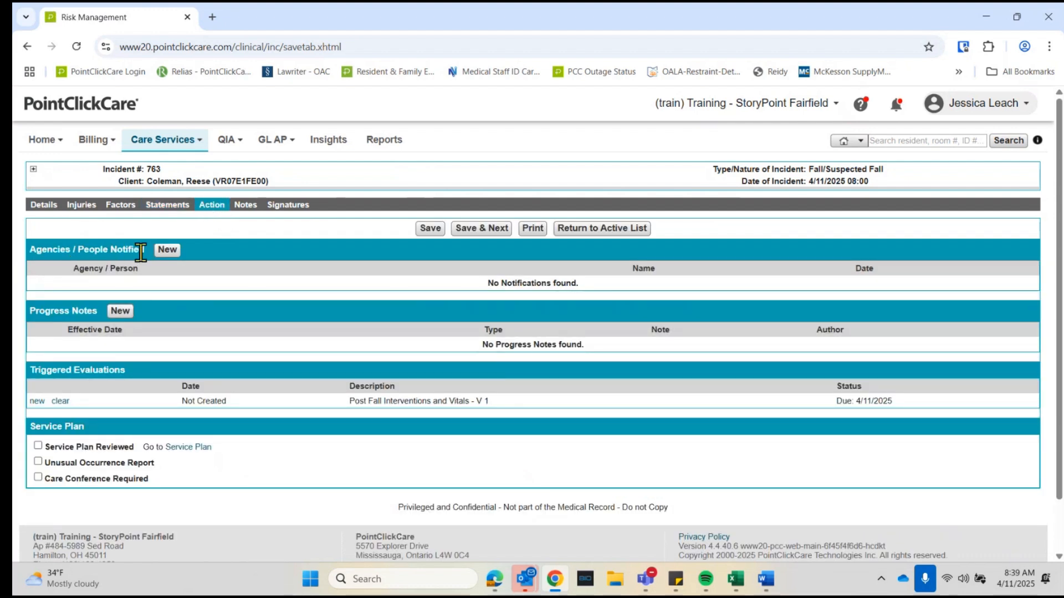
# Step: Examine the Agency / Person options for a new notification, closing the form without adding one
pyautogui.click(166, 251)
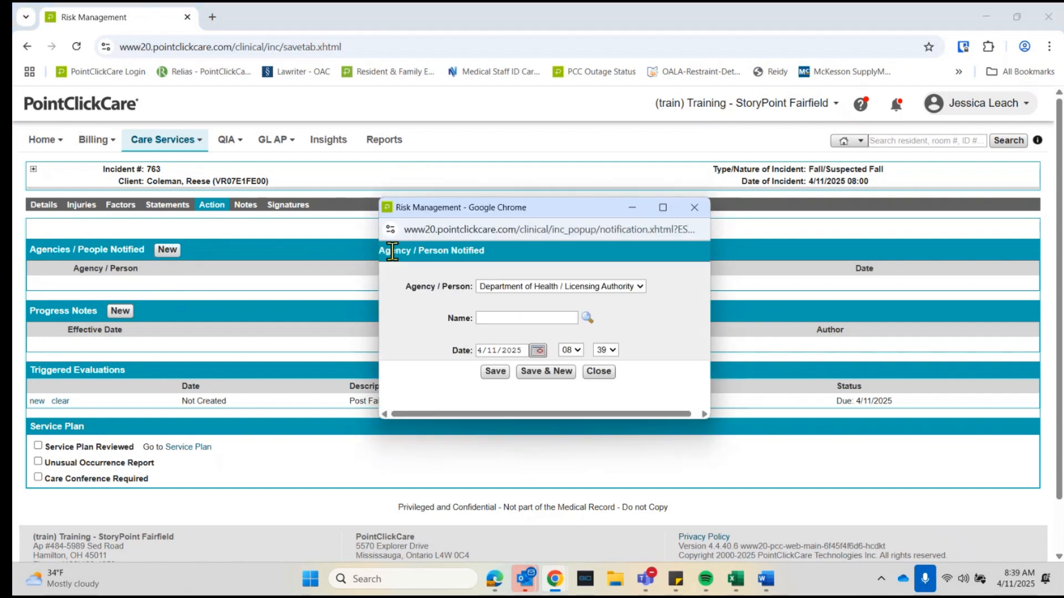
pyautogui.click(500, 287)
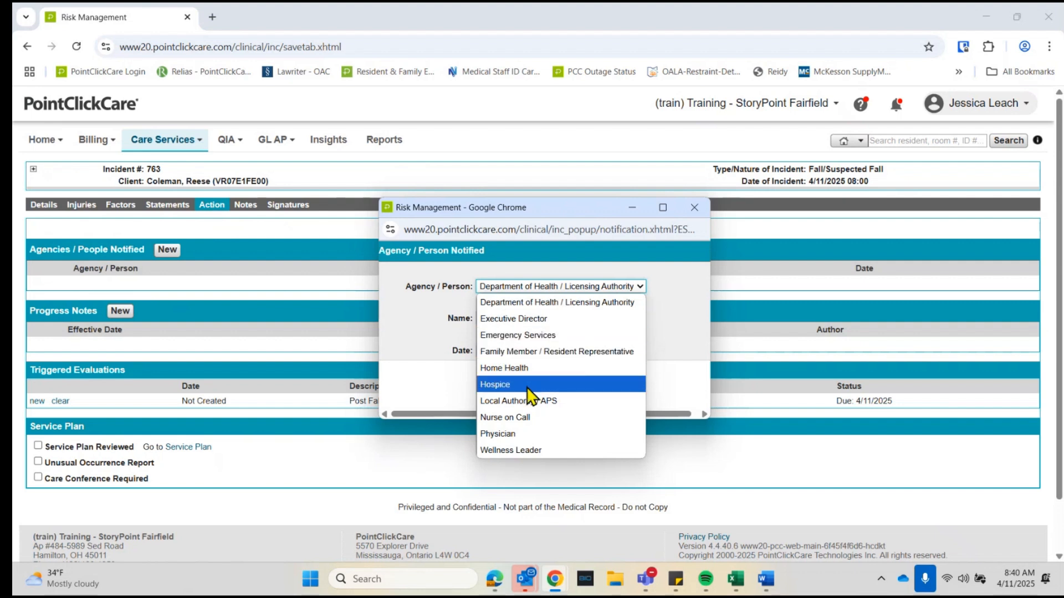
pyautogui.click(464, 326)
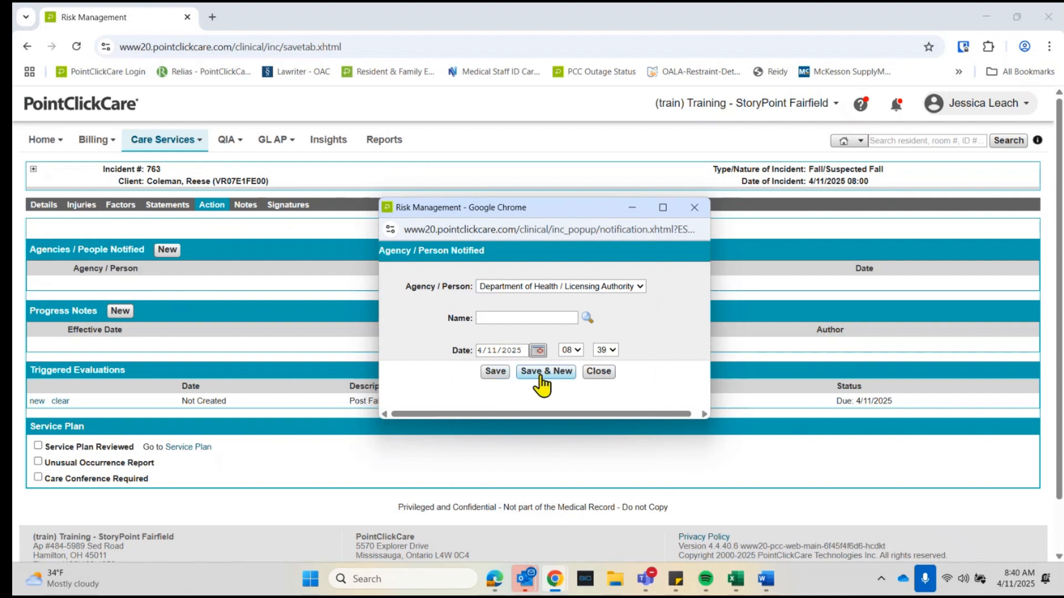
pyautogui.click(600, 371)
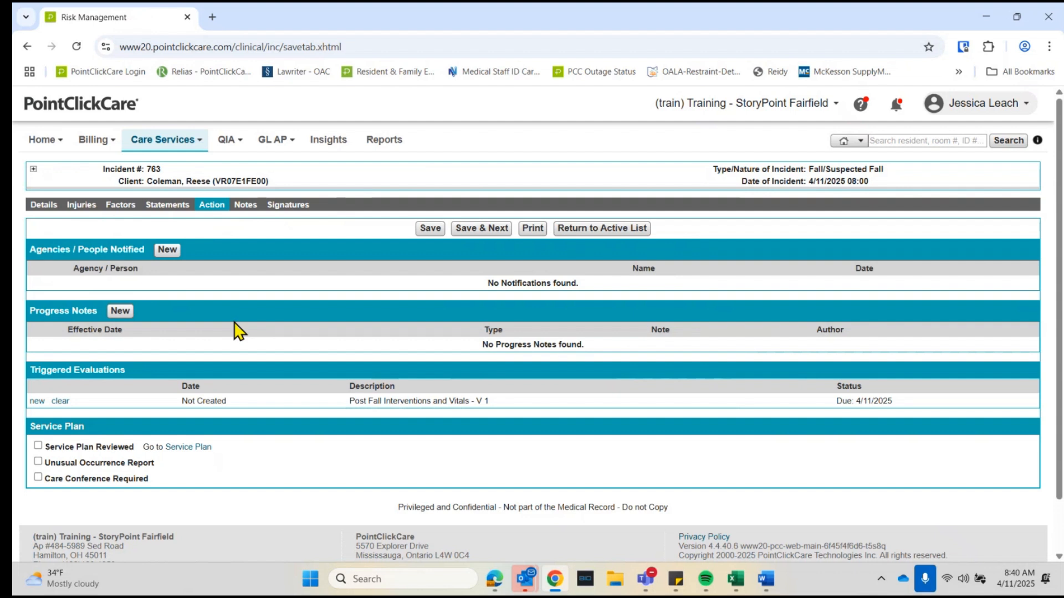
# Step: Start a progress note of type Incident Note and cancel it without entering note text
pyautogui.click(119, 313)
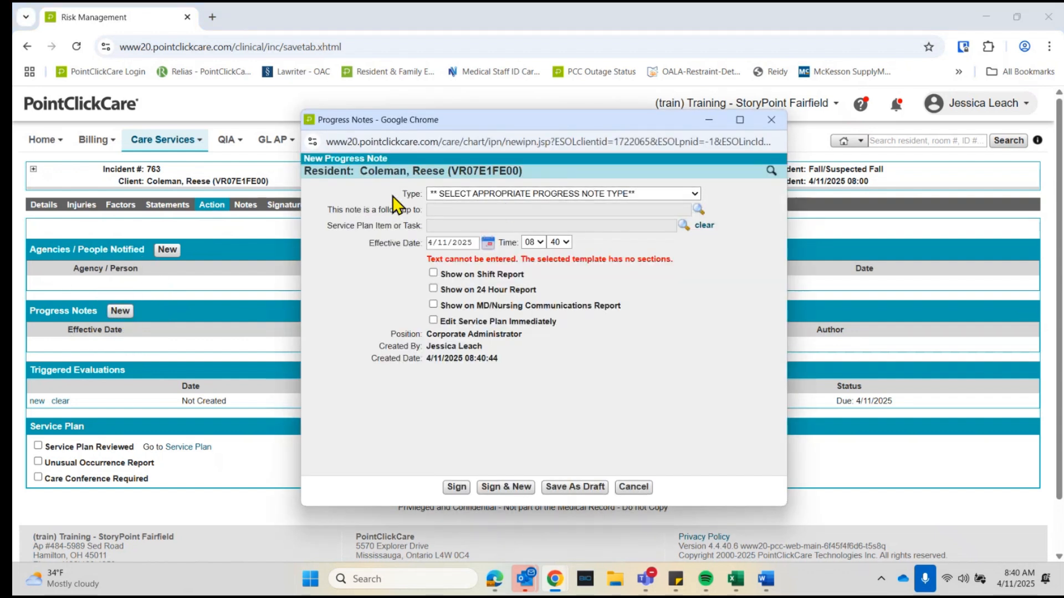
pyautogui.moveTo(392, 195); pyautogui.dragTo(422, 193)
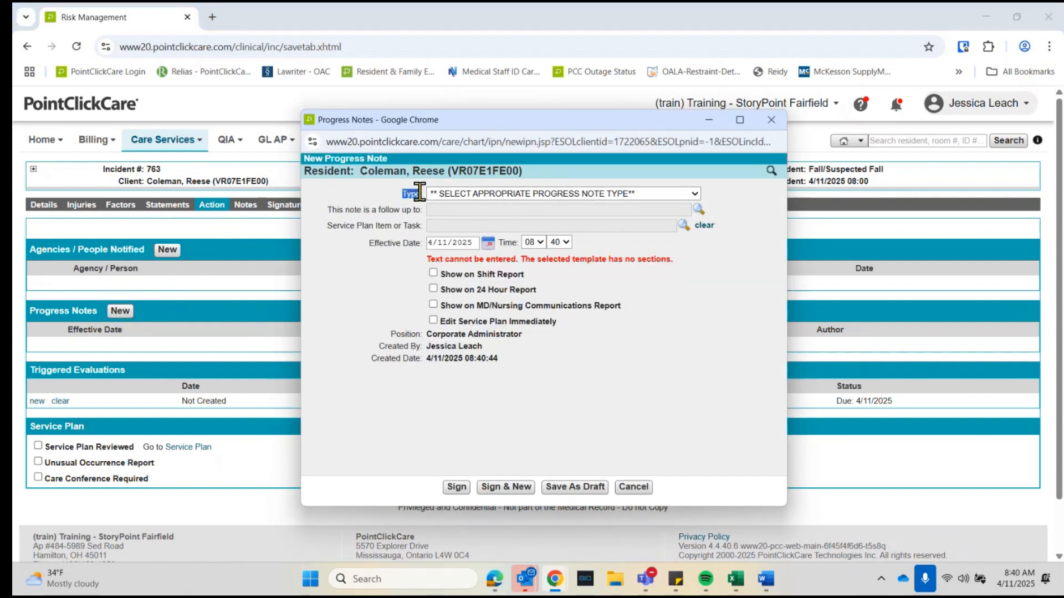
pyautogui.click(470, 195)
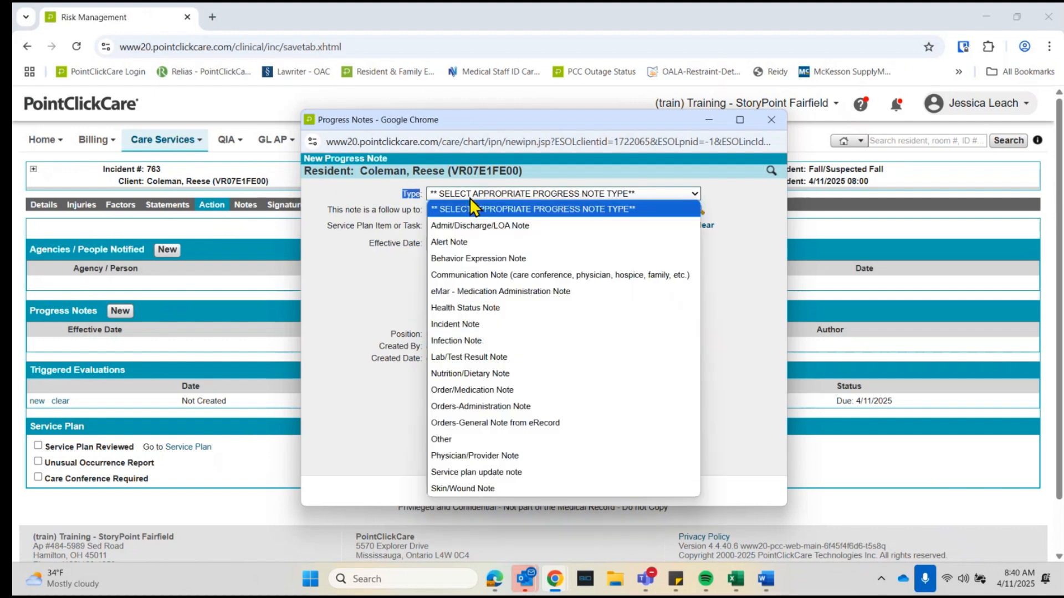
pyautogui.click(475, 326)
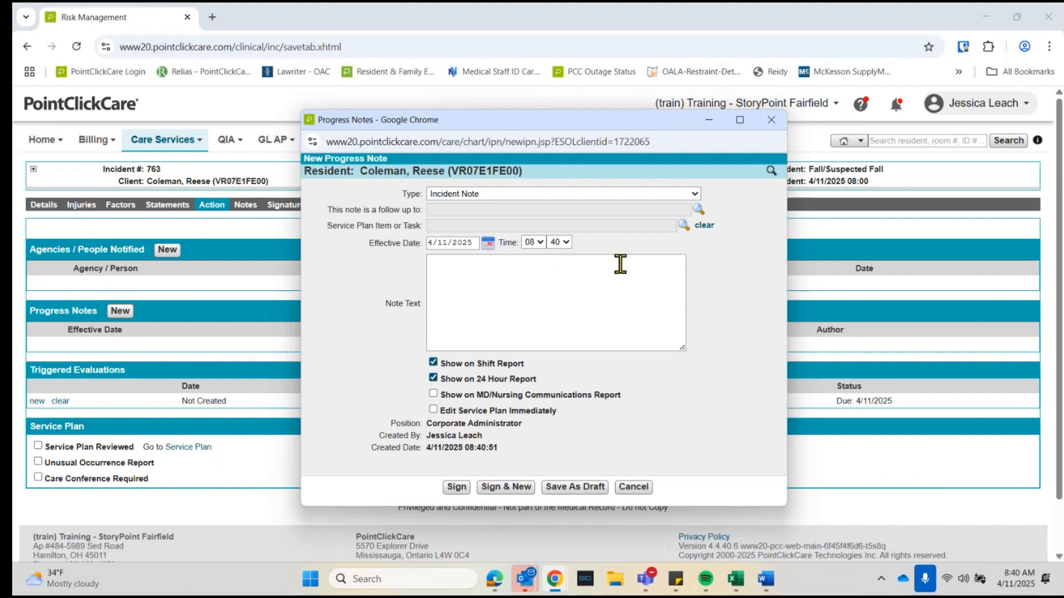
pyautogui.click(460, 306)
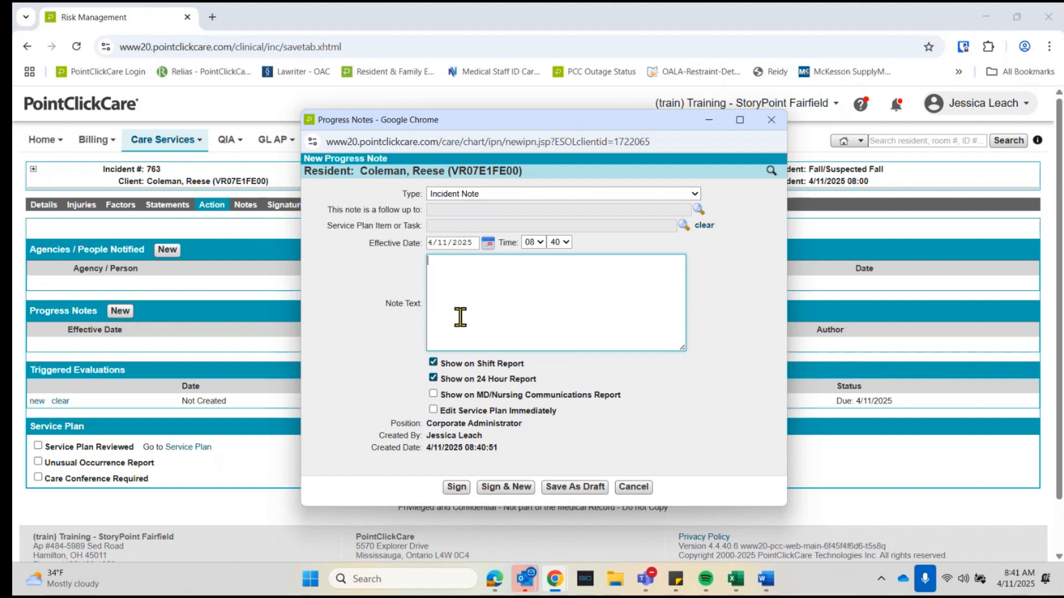
pyautogui.click(460, 487)
pyautogui.click(632, 487)
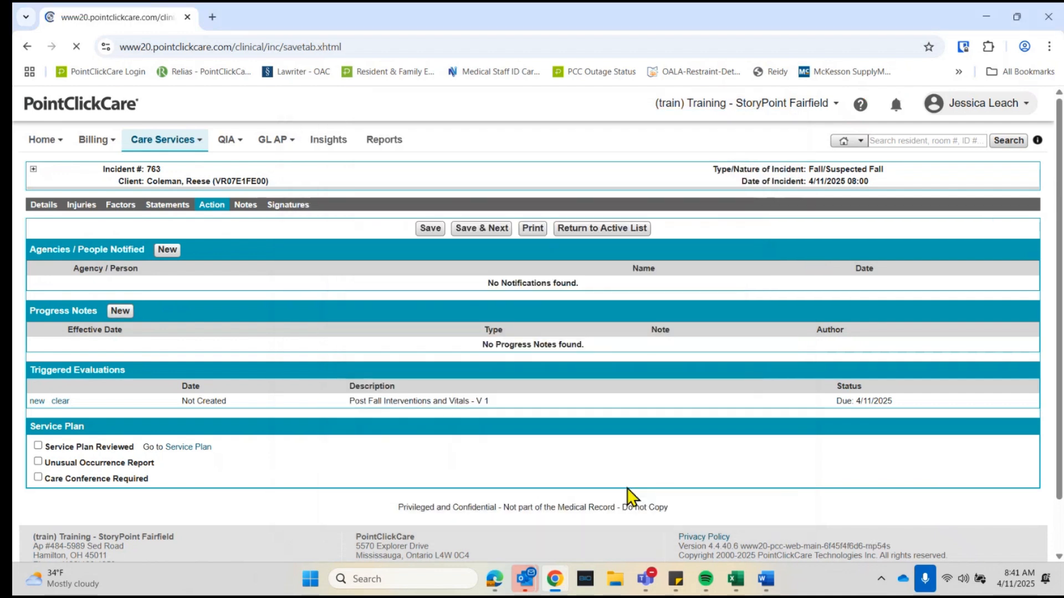
# Step: Review the triggered Post Fall Interventions and Vitals evaluation, and examine the new note form in the Notes section without saving a note
pyautogui.moveTo(32, 369); pyautogui.dragTo(126, 369)
pyautogui.click(354, 400)
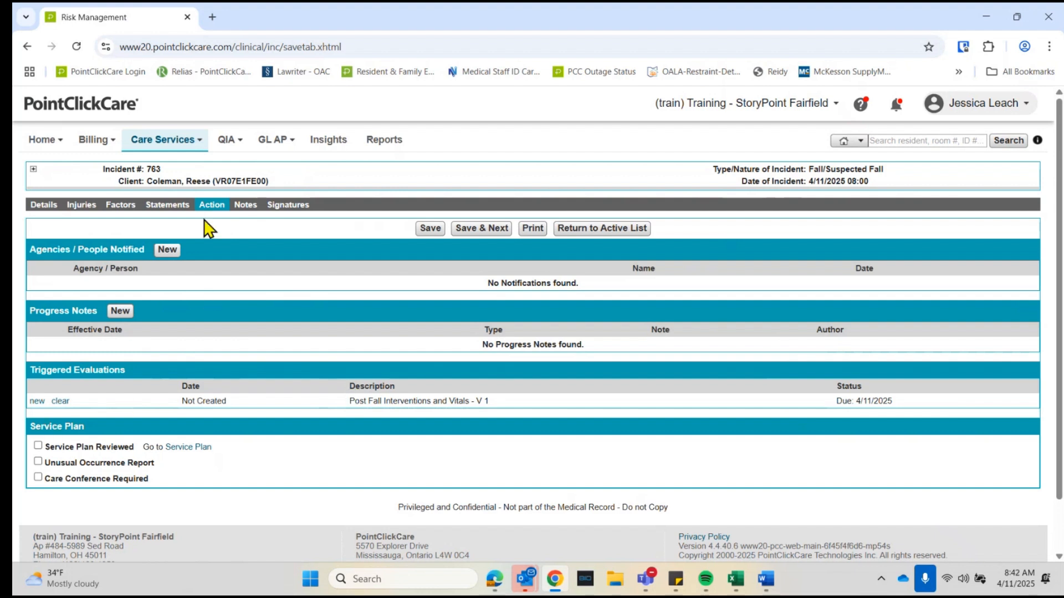
pyautogui.click(247, 205)
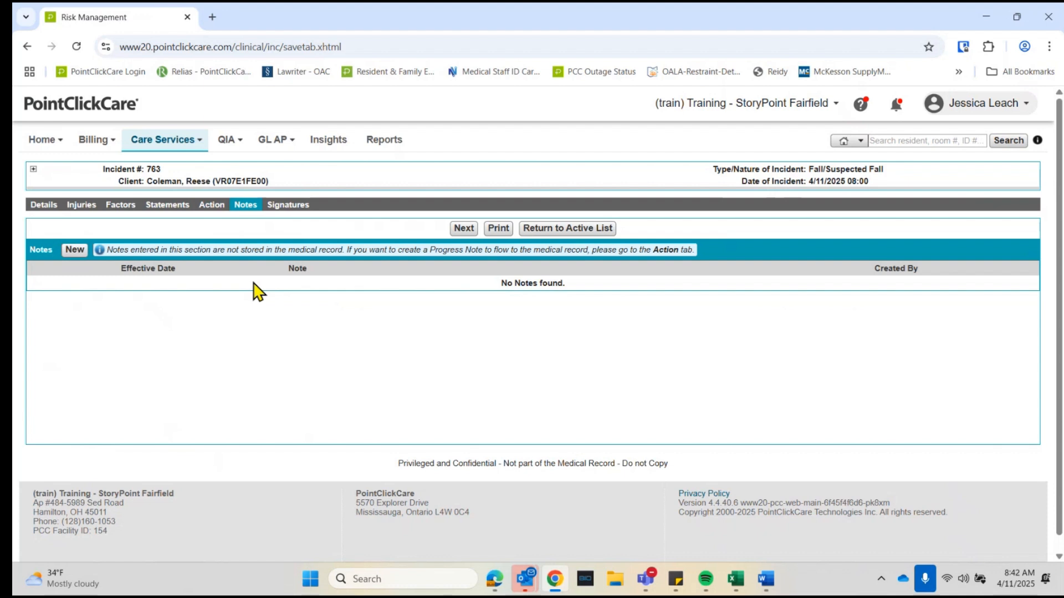
pyautogui.click(77, 250)
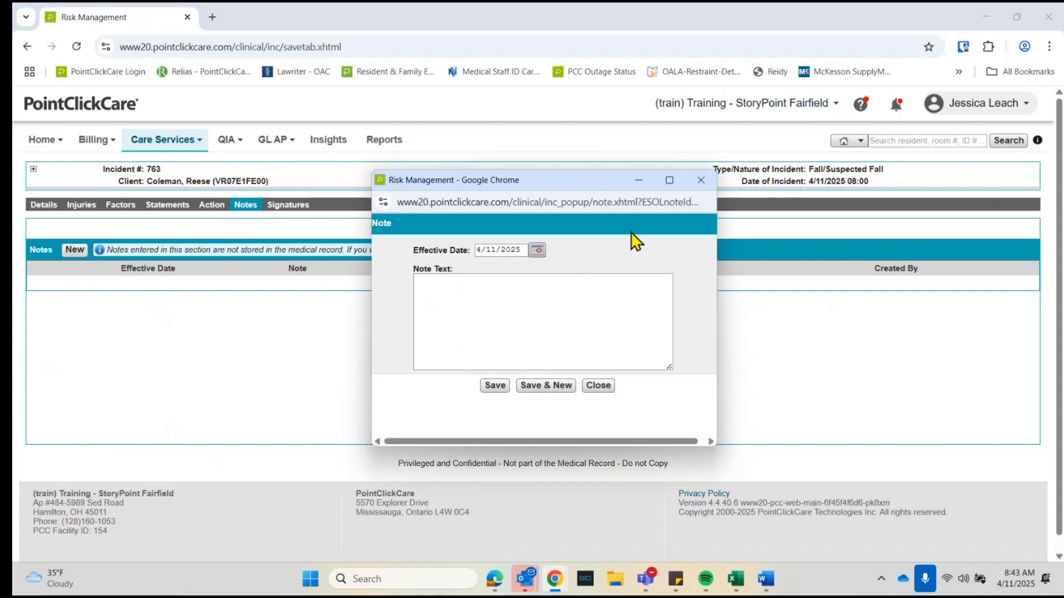
pyautogui.click(709, 178)
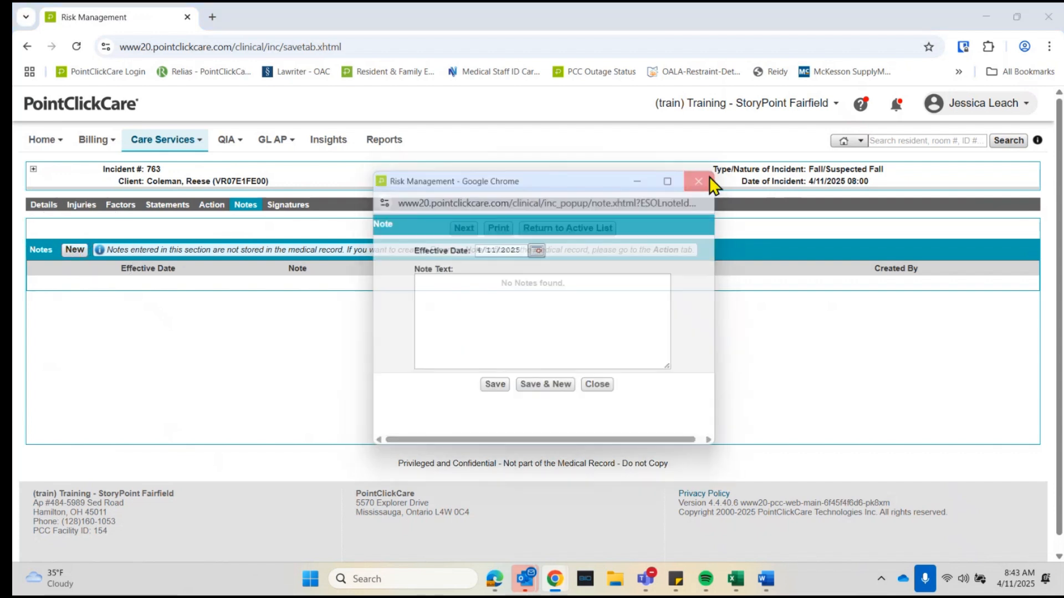
# Step: Go to the Signatures section of the incident report and start signing for the Nursing position
pyautogui.click(304, 212)
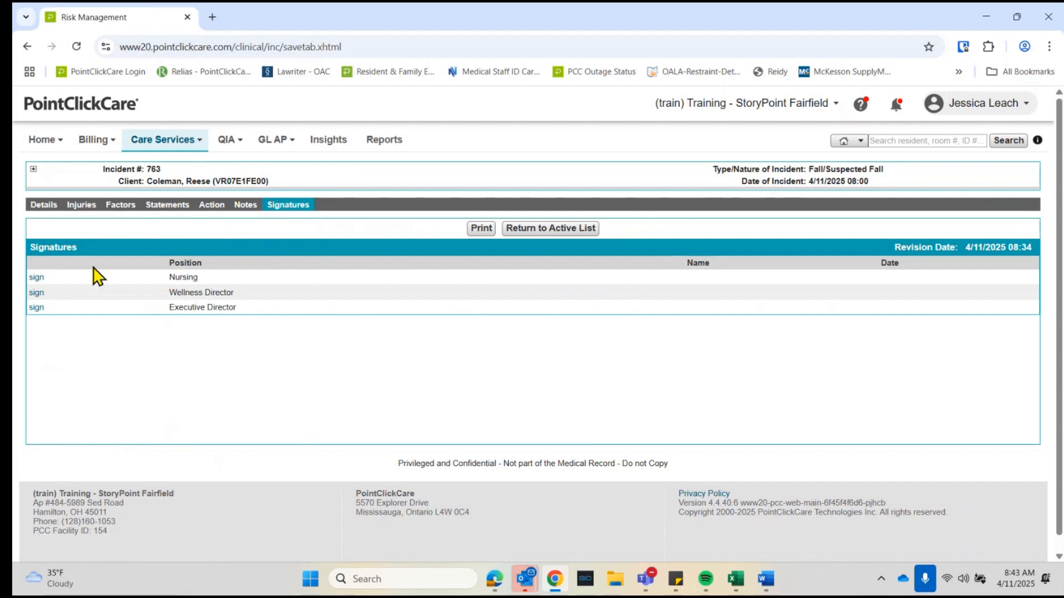
pyautogui.click(39, 278)
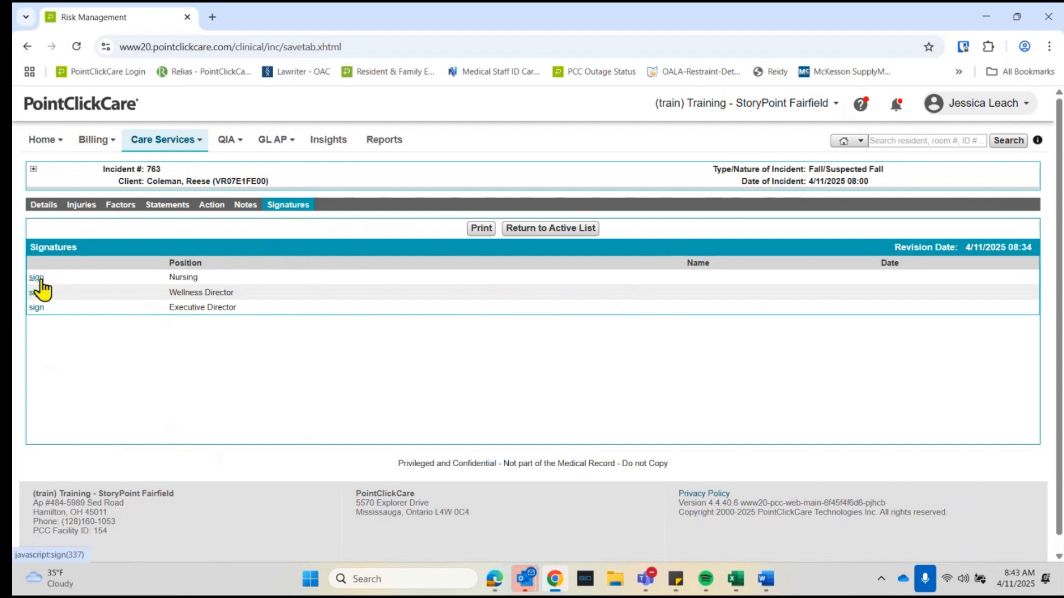